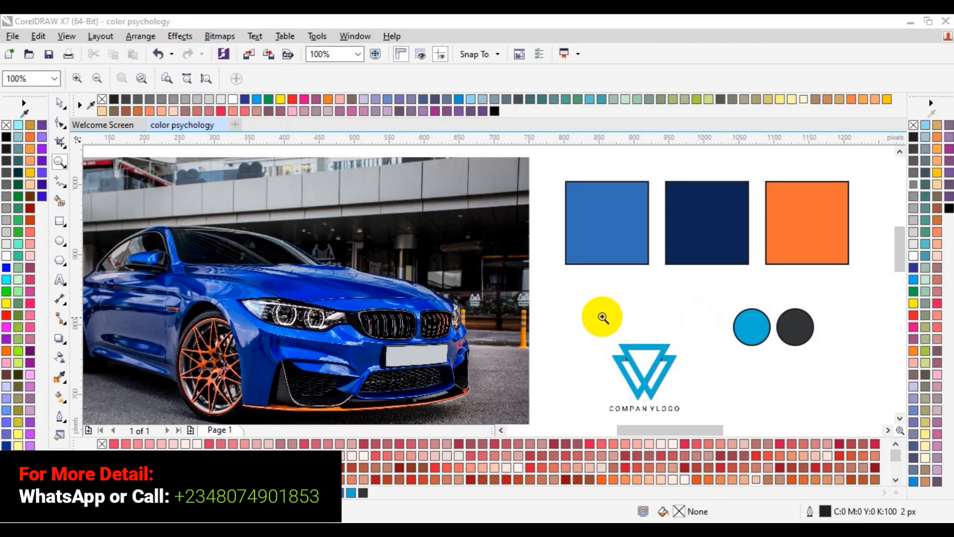
# Delete the car photo, the three color squares, the two circles and the company logo from the page
pyautogui.click(57, 106)
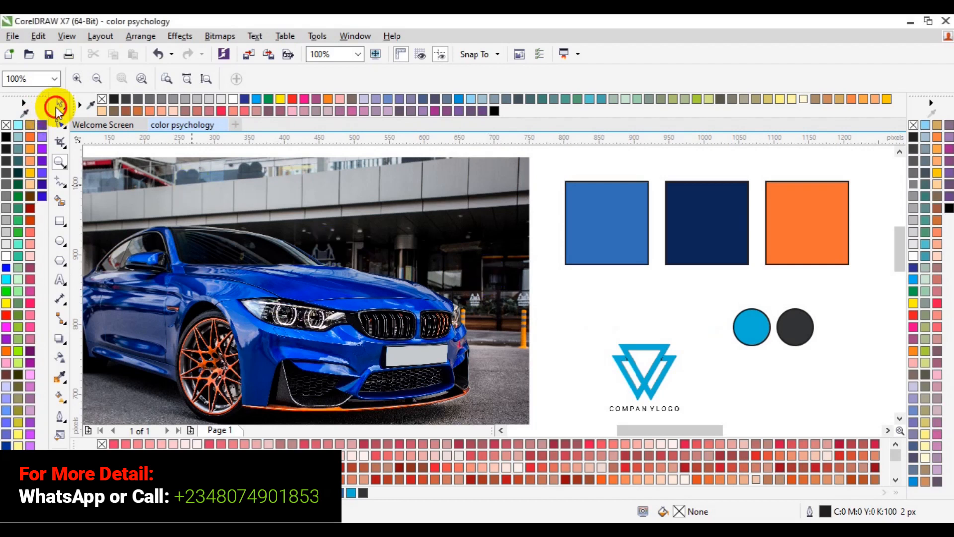
pyautogui.click(230, 273)
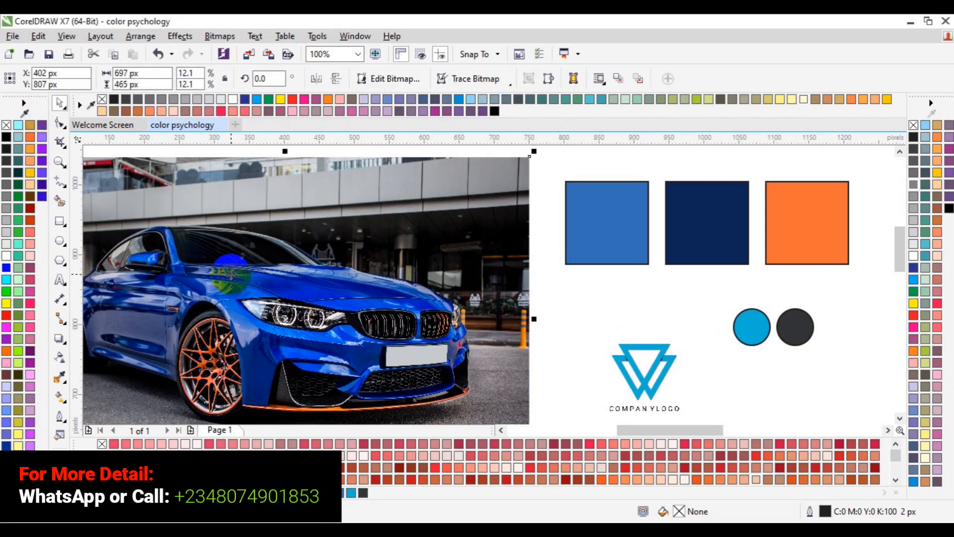
pyautogui.press('Delete')
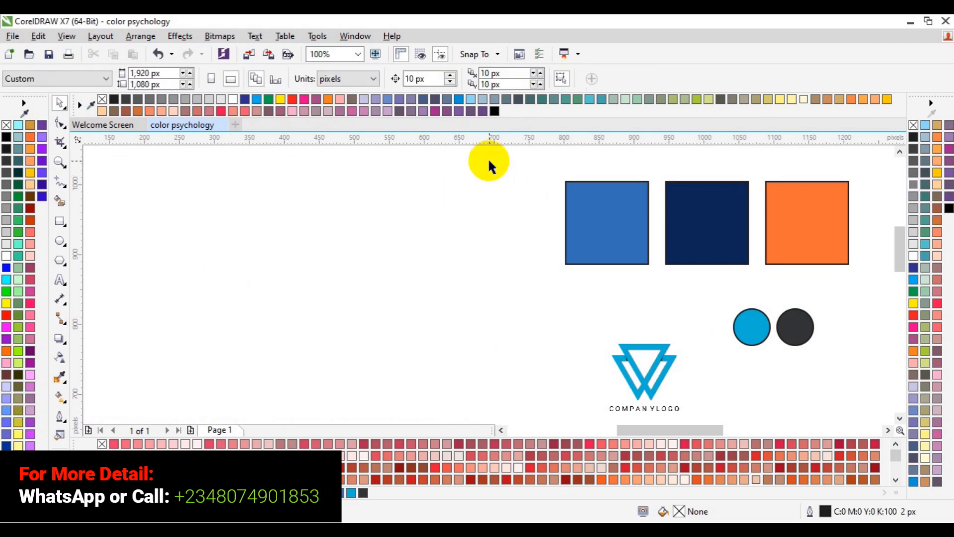
pyautogui.moveTo(489, 161); pyautogui.dragTo(876, 411)
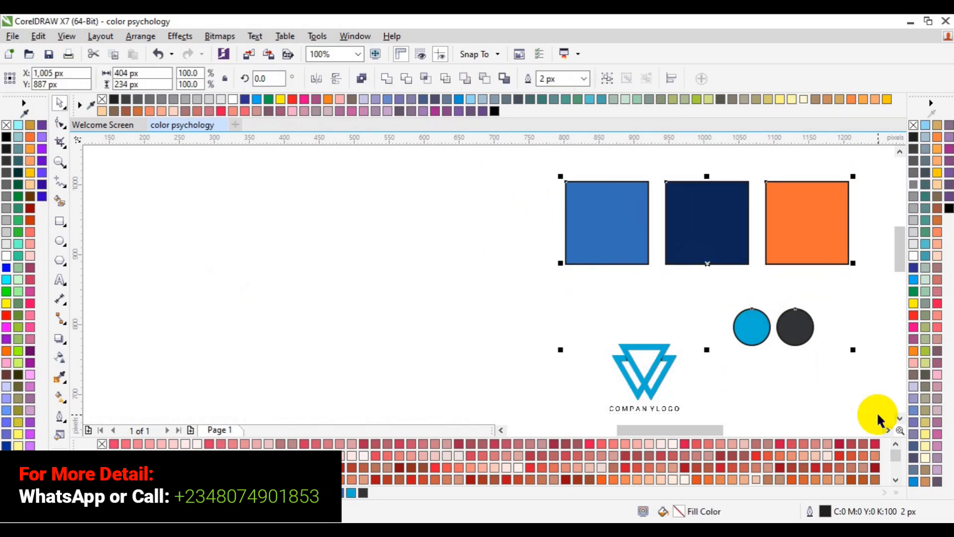
pyautogui.press('Delete')
pyautogui.click(638, 387)
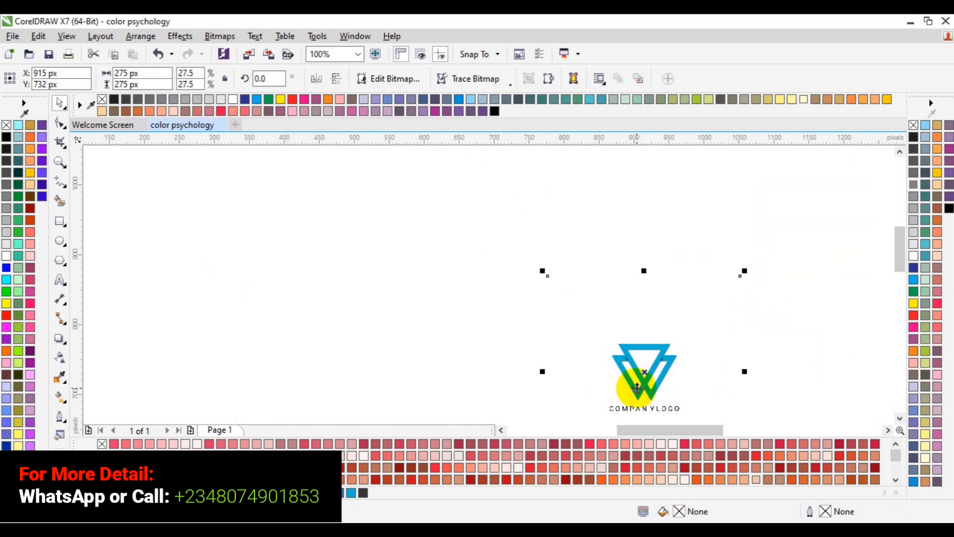
pyautogui.press('Delete')
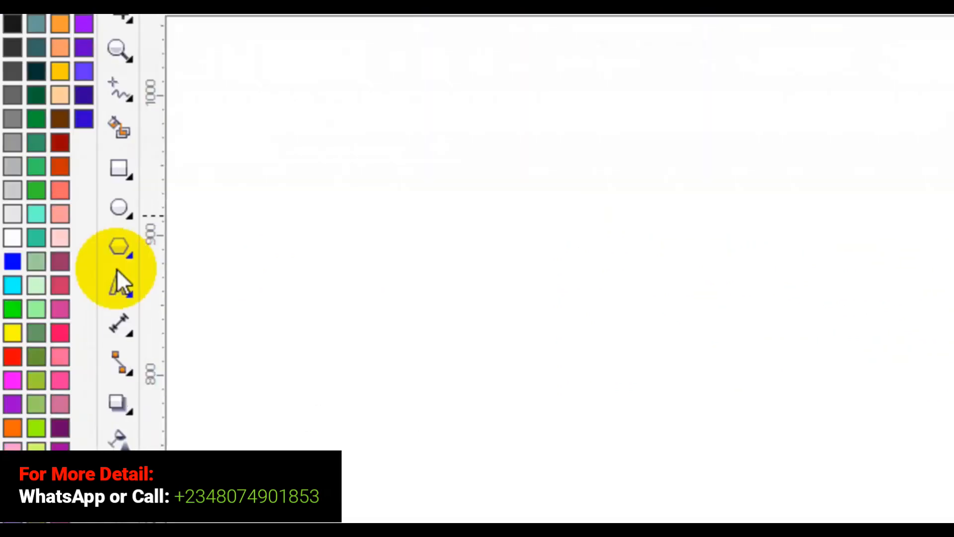
# Add artistic text reading "EXCEL GRAPHICS" on the first line and "AND MULTIMEDIA" on the second
pyautogui.click(119, 284)
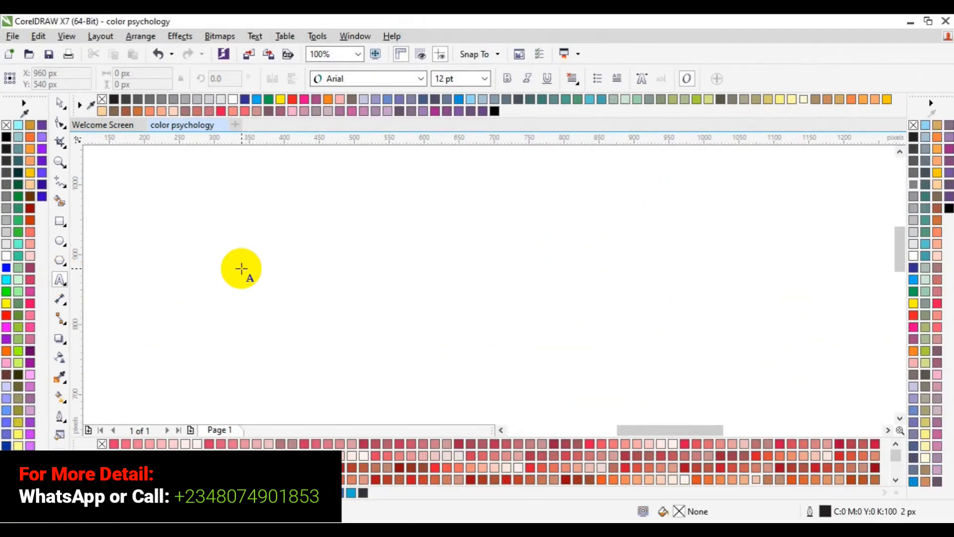
pyautogui.click(241, 268)
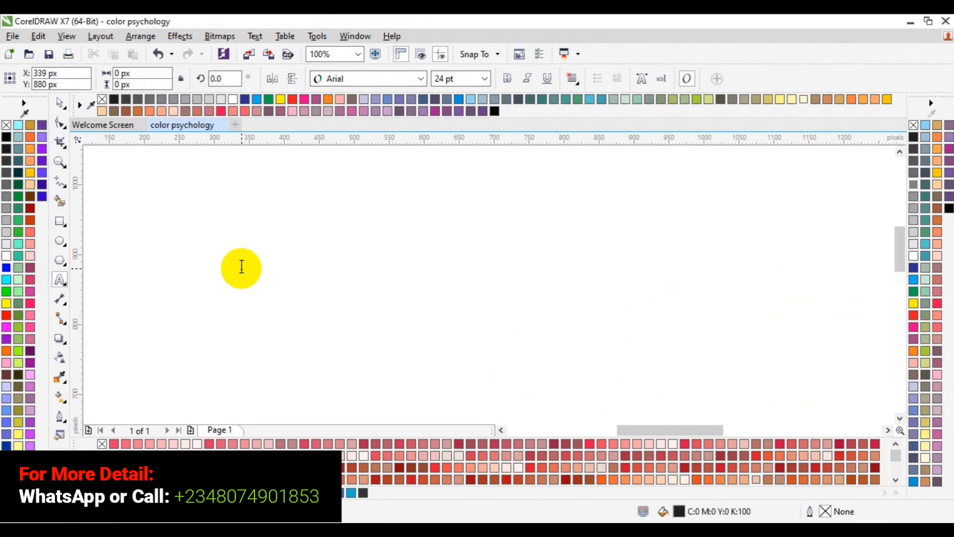
pyautogui.write('EXCEL')
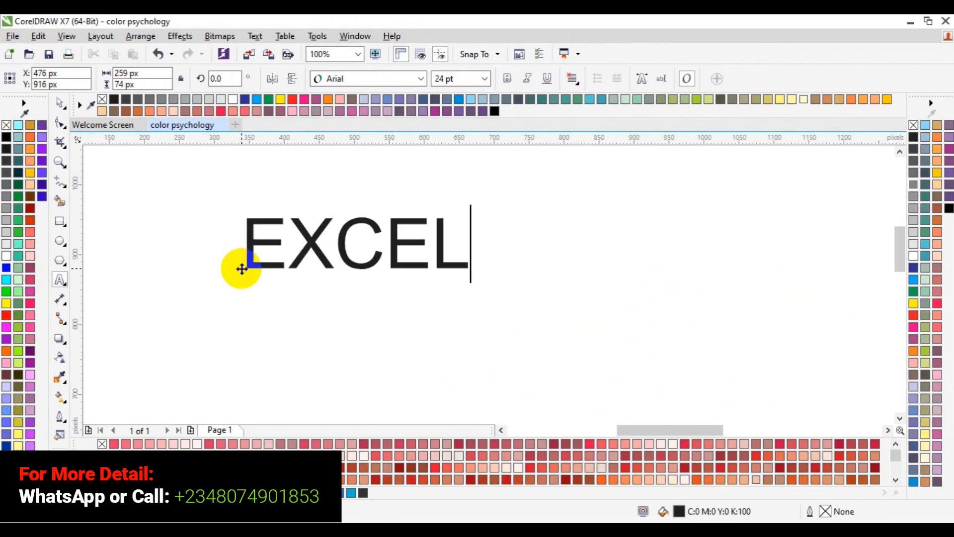
pyautogui.write(' GRA')
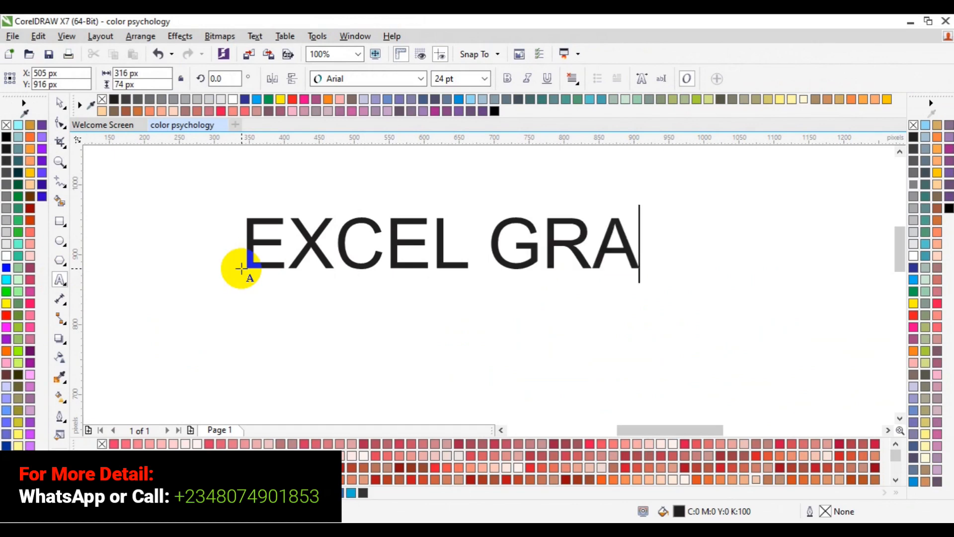
pyautogui.write('PHICS')
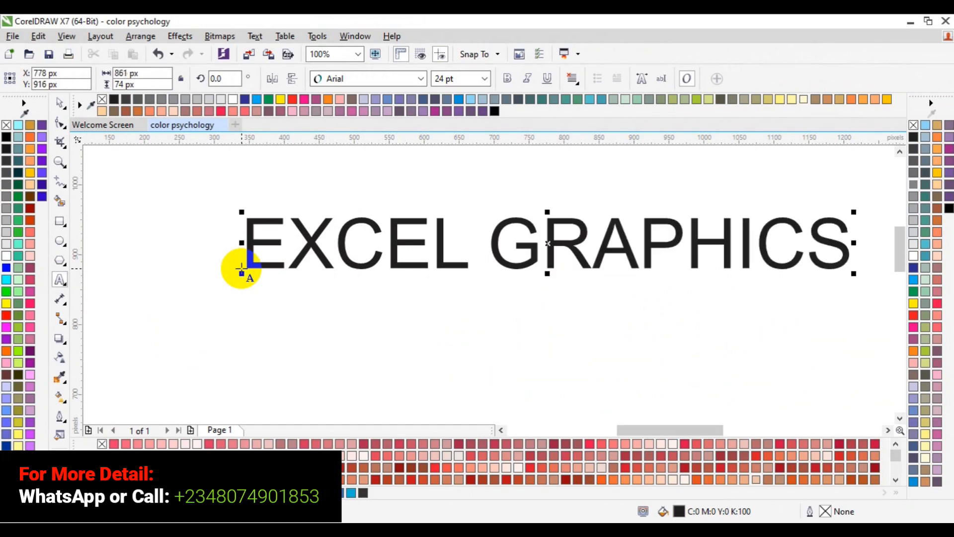
pyautogui.press('Return')
pyautogui.write('AND ')
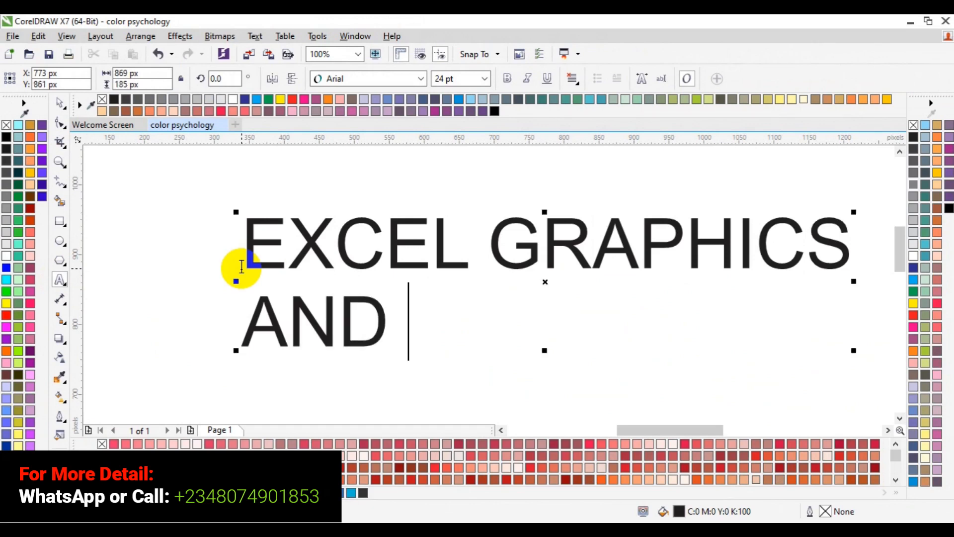
pyautogui.write('MULTIMED')
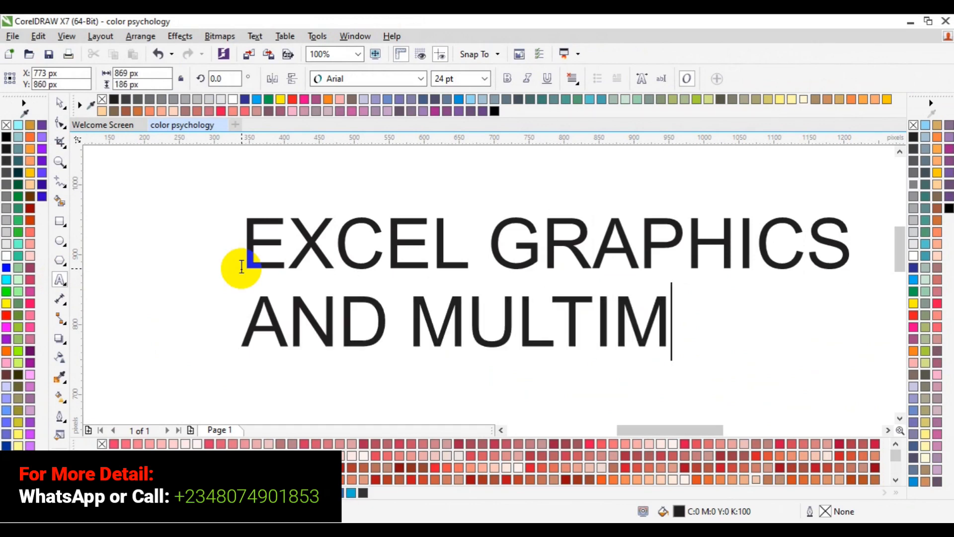
pyautogui.write('IA')
pyautogui.press('Escape')
# Apply Force Justify alignment to both lines of the text and make them bold
pyautogui.hotkey('ctrl', 'a')
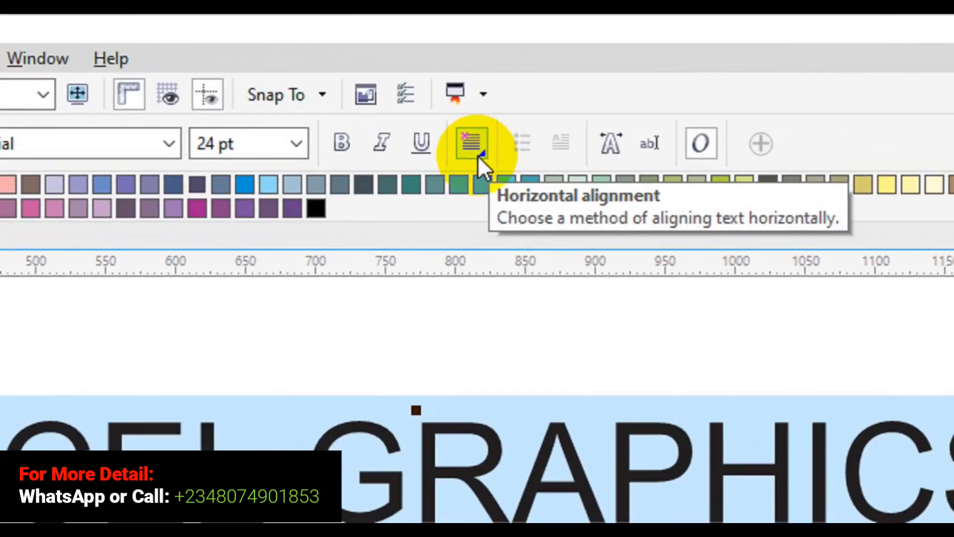
pyautogui.click(544, 108)
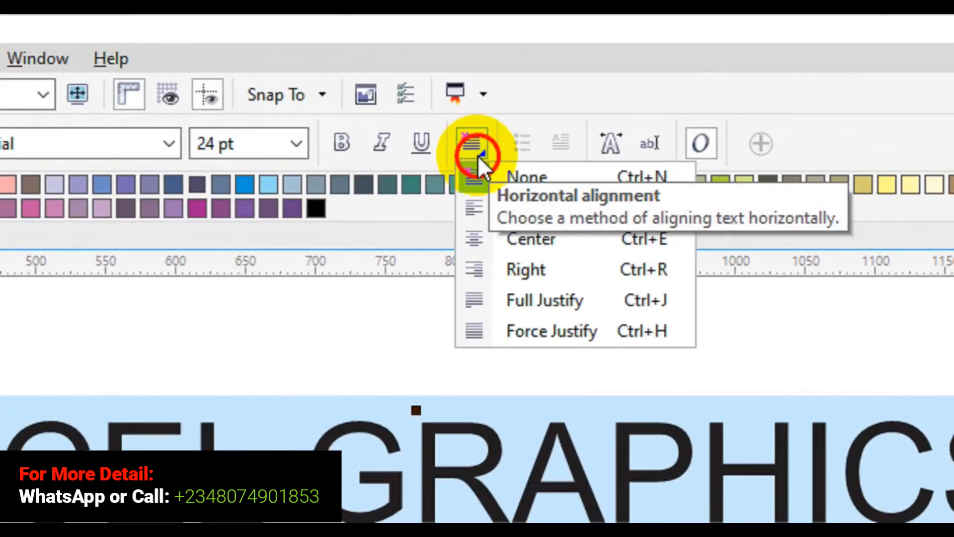
pyautogui.click(515, 305)
pyautogui.click(525, 324)
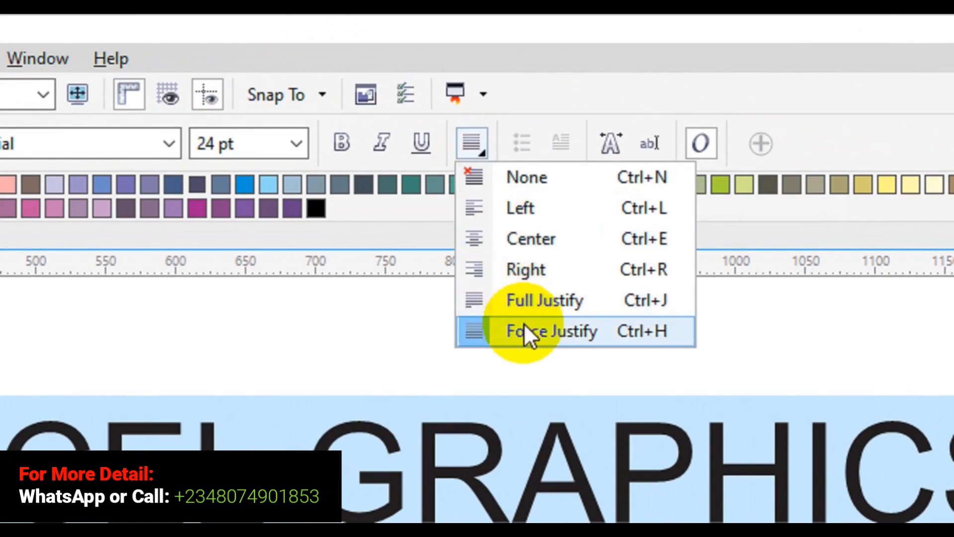
pyautogui.click(524, 323)
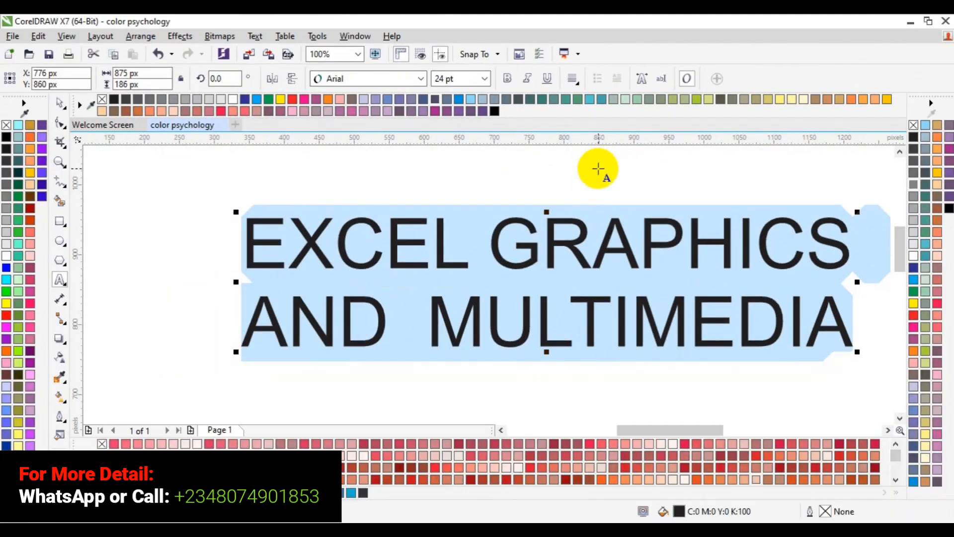
pyautogui.click(507, 78)
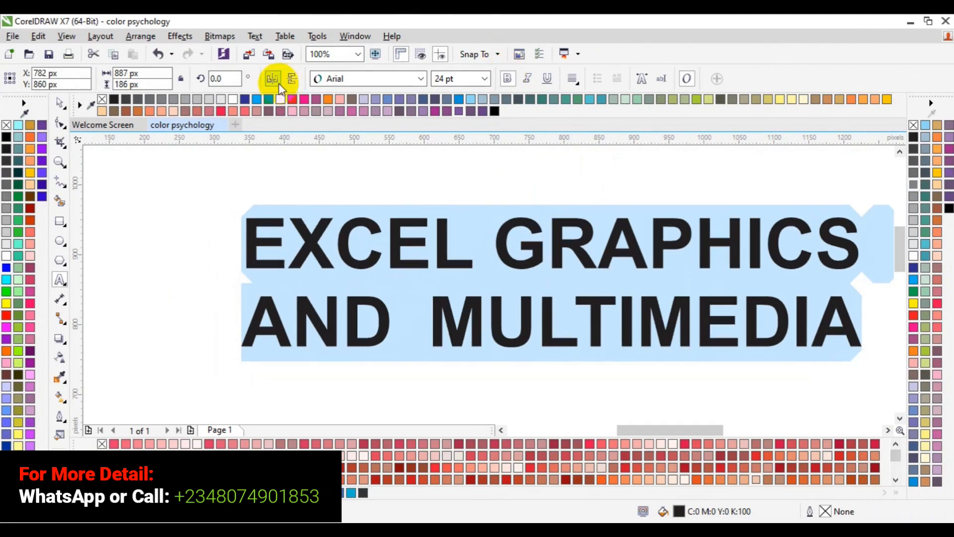
# Center the two-line text on the page, and move it straight up to about Y 726 px
pyautogui.click(58, 103)
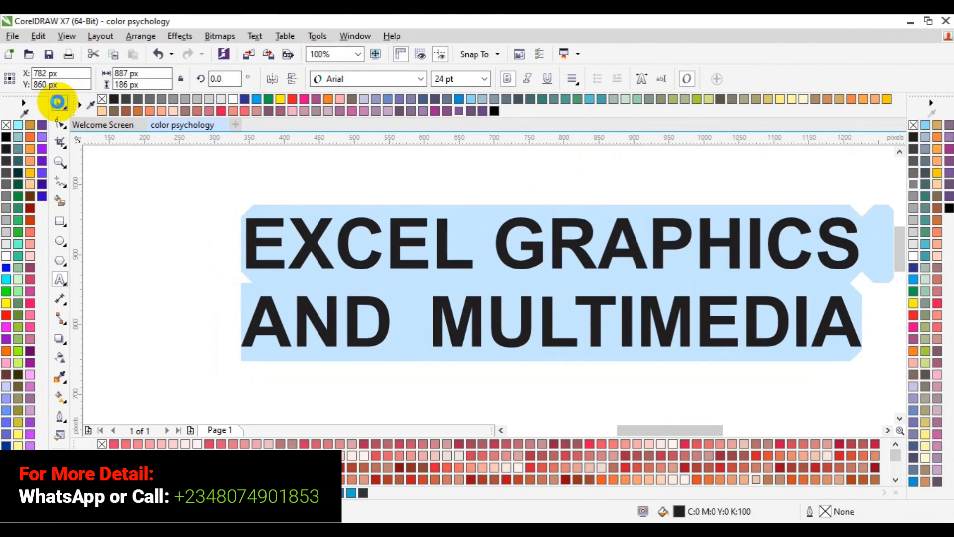
pyautogui.press('p')
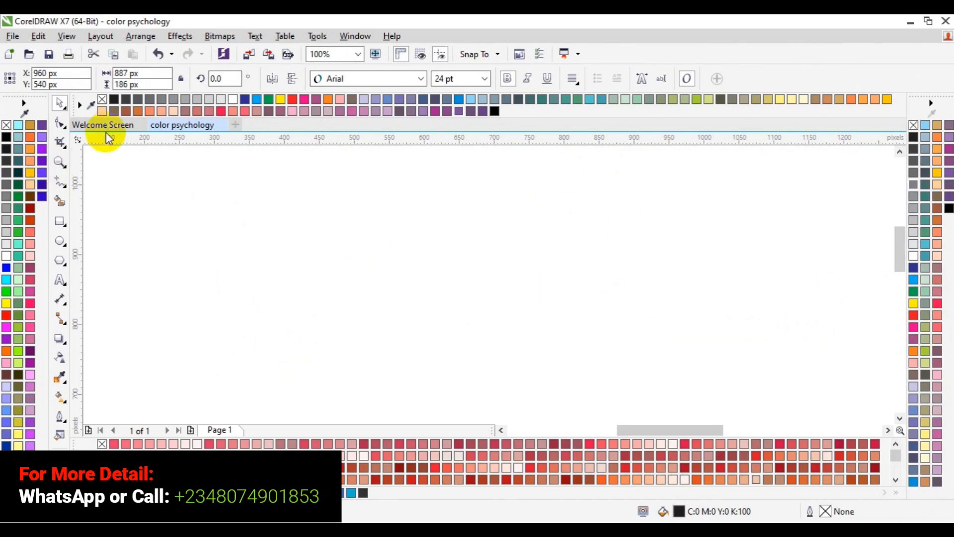
pyautogui.press('z')
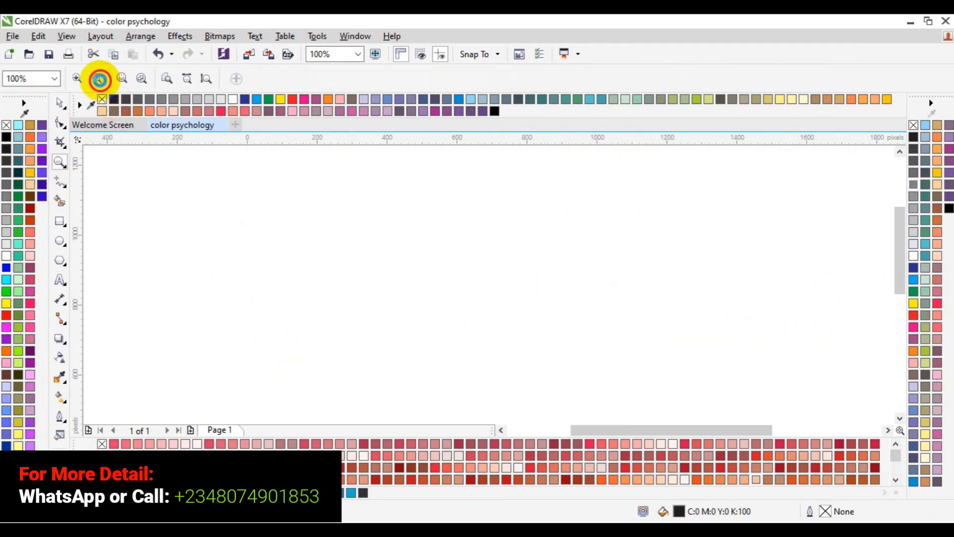
pyautogui.click(98, 78)
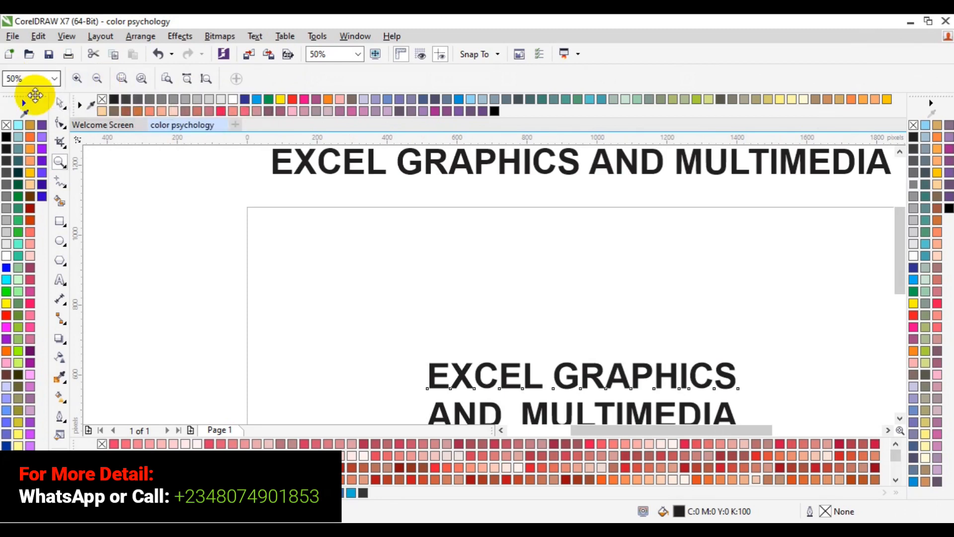
pyautogui.click(60, 102)
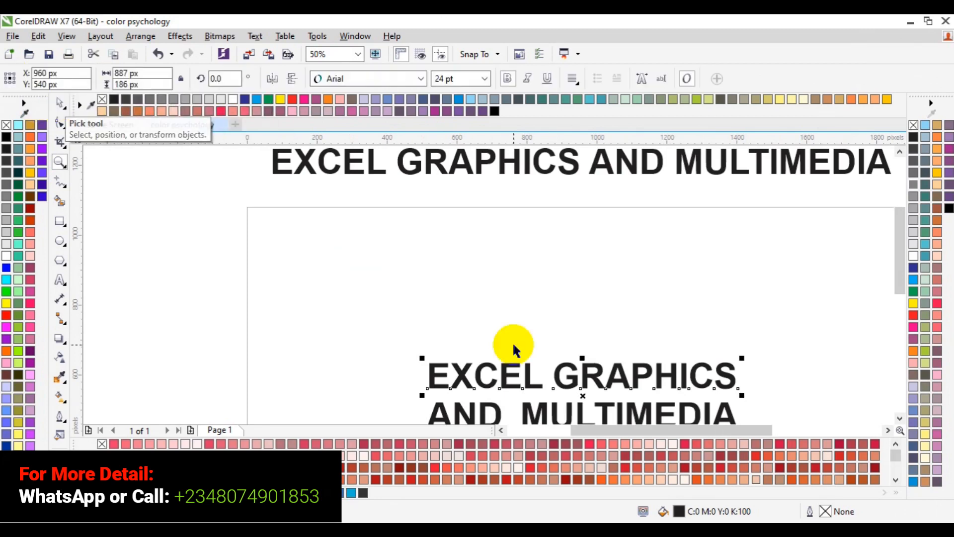
pyautogui.moveTo(585, 395); pyautogui.dragTo(586, 331)
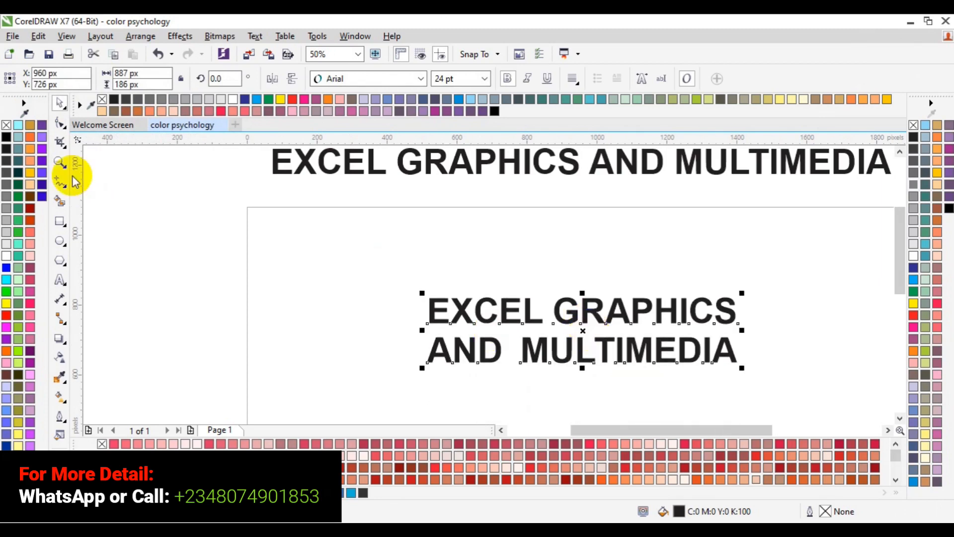
# Apply a fountain fill to the two-line text with the Interactive Fill tool
pyautogui.click(59, 162)
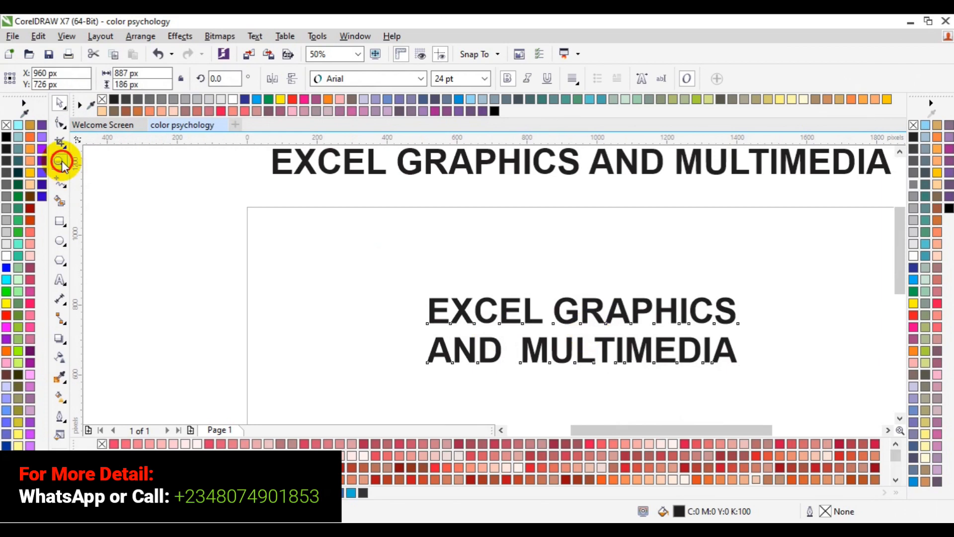
pyautogui.click(640, 351)
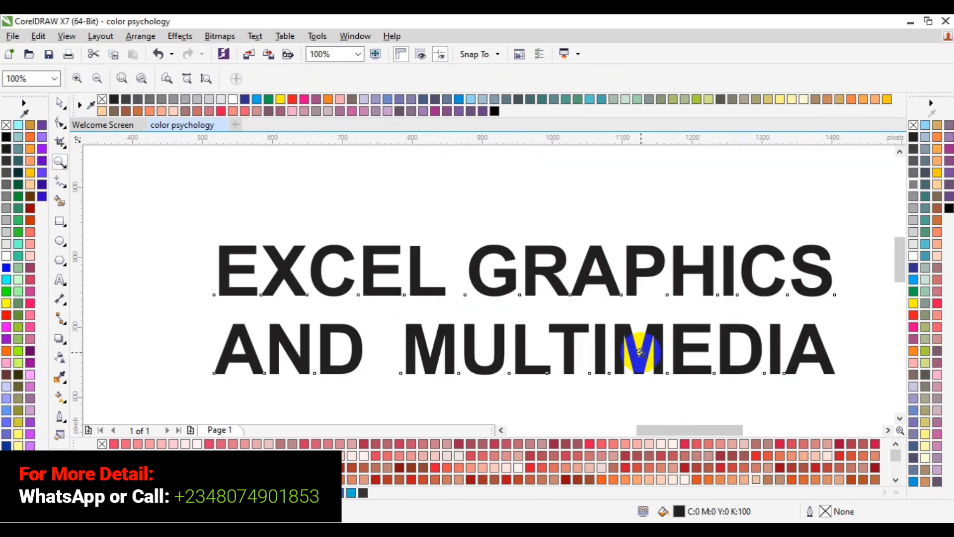
pyautogui.press('space')
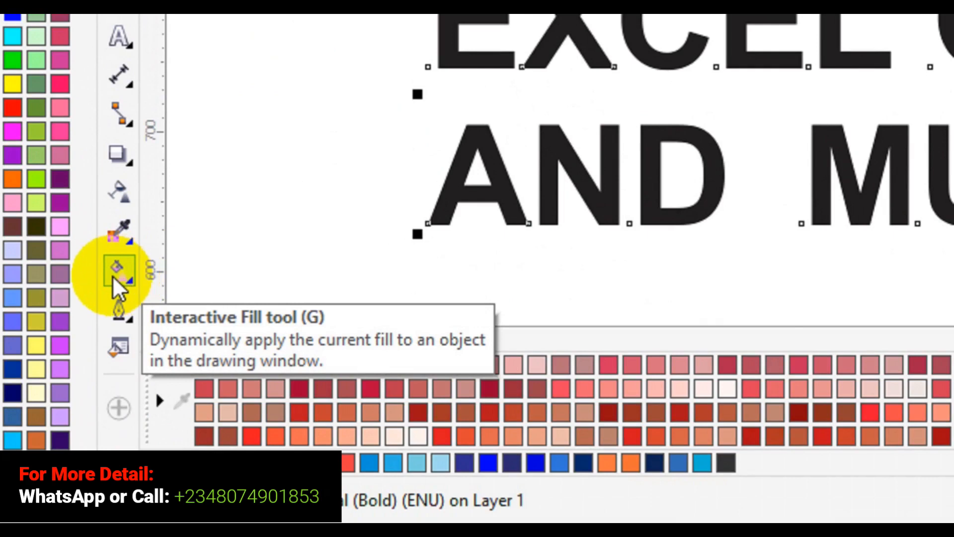
pyautogui.click(113, 276)
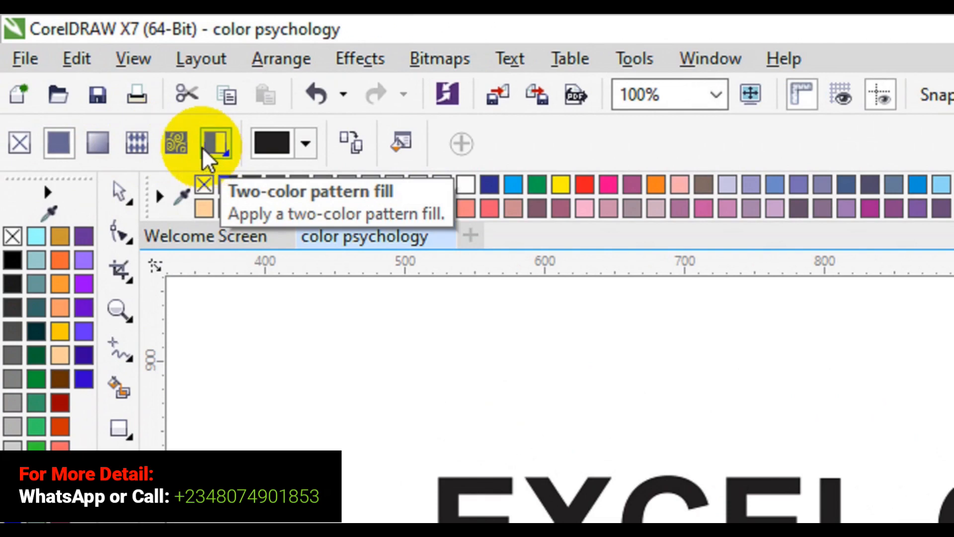
pyautogui.click(103, 140)
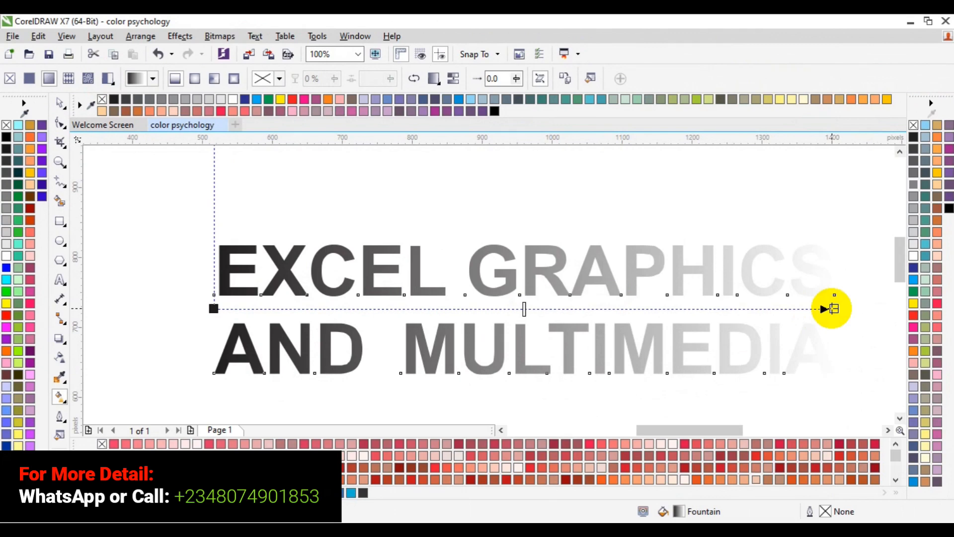
# Set the gradient's end node to red, CMYK 0, 100, 100, 0
pyautogui.click(834, 308)
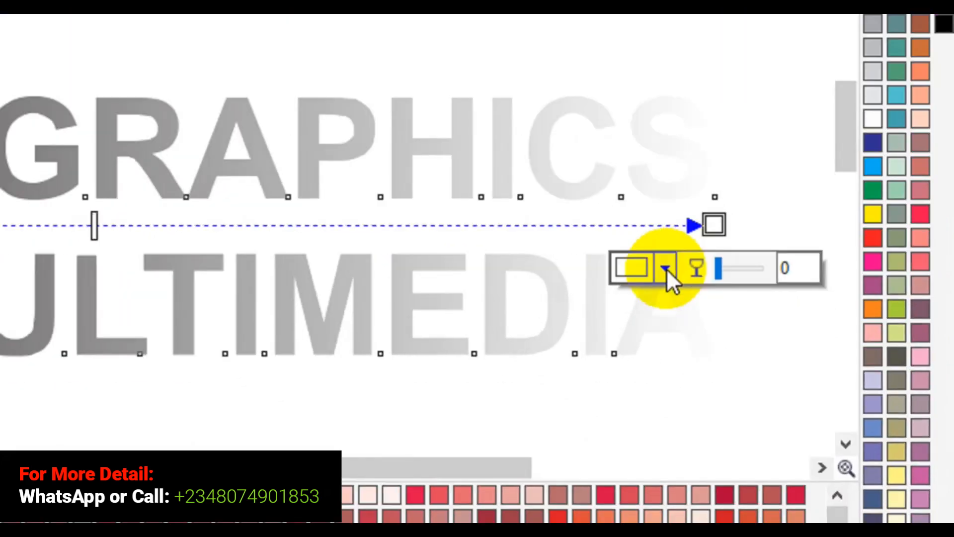
pyautogui.click(723, 319)
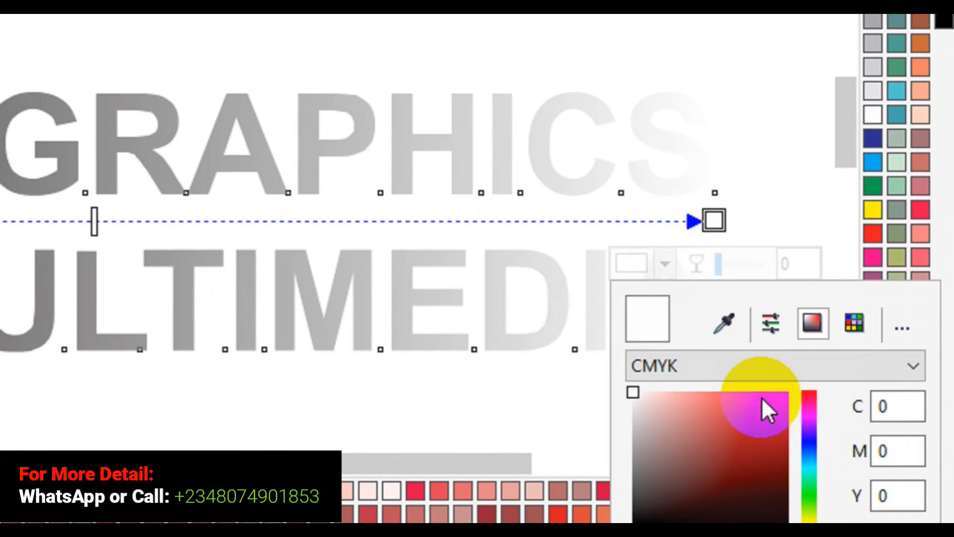
pyautogui.click(772, 400)
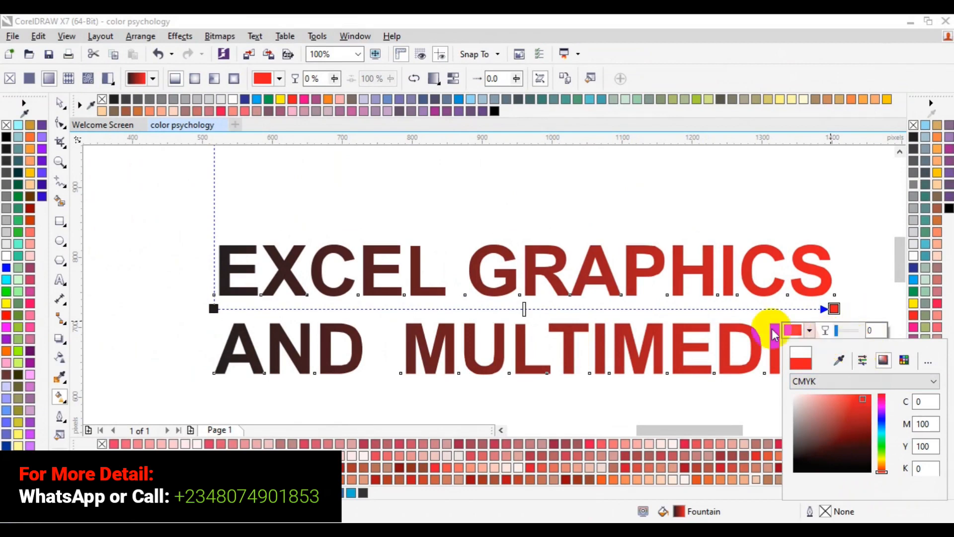
# Set the text gradient's start node to blue, CMYK 88, 69, 0, 0, and deselect the text
pyautogui.click(215, 310)
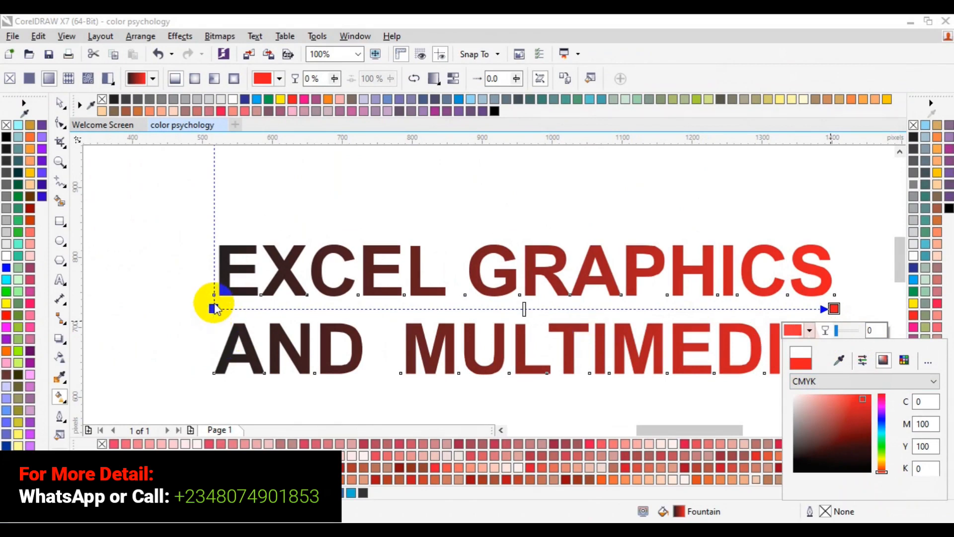
pyautogui.click(214, 303)
pyautogui.click(214, 309)
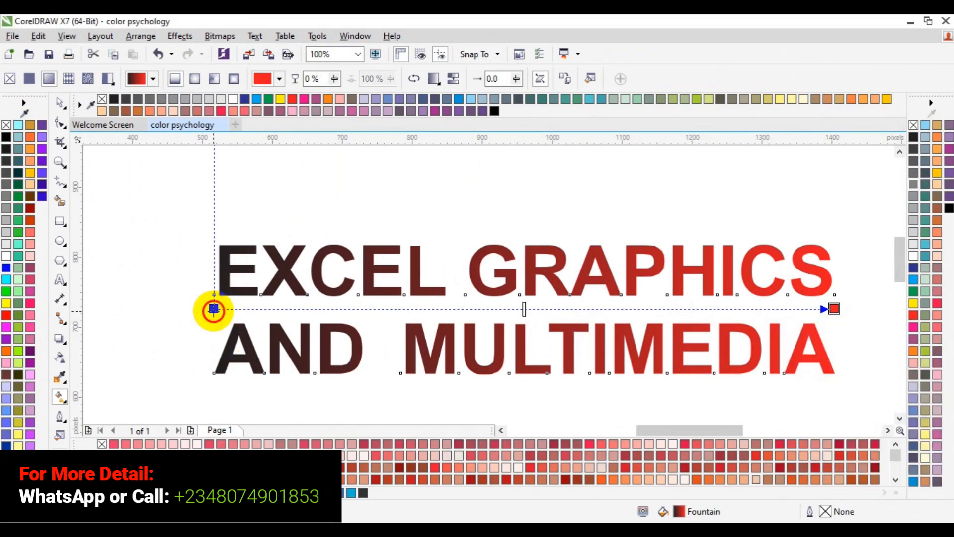
pyautogui.click(189, 331)
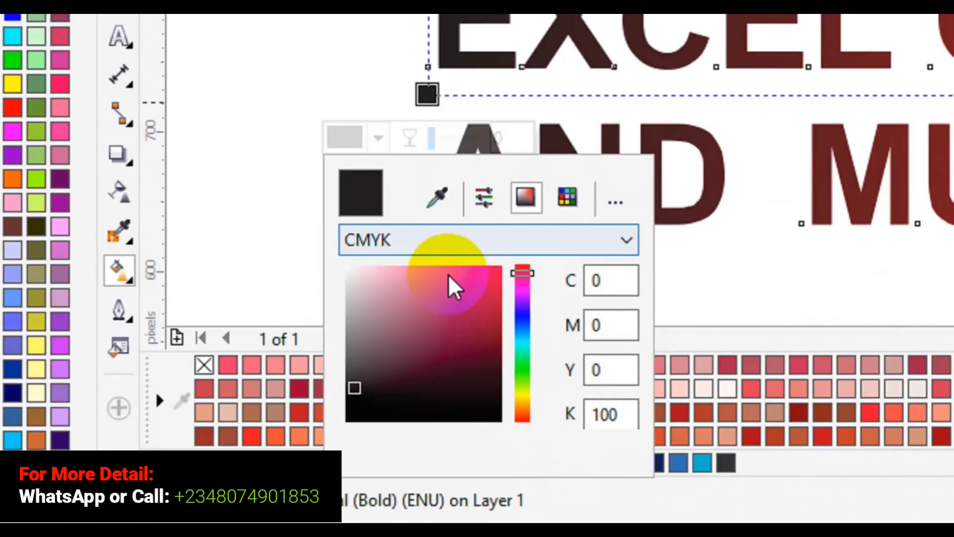
pyautogui.click(521, 326)
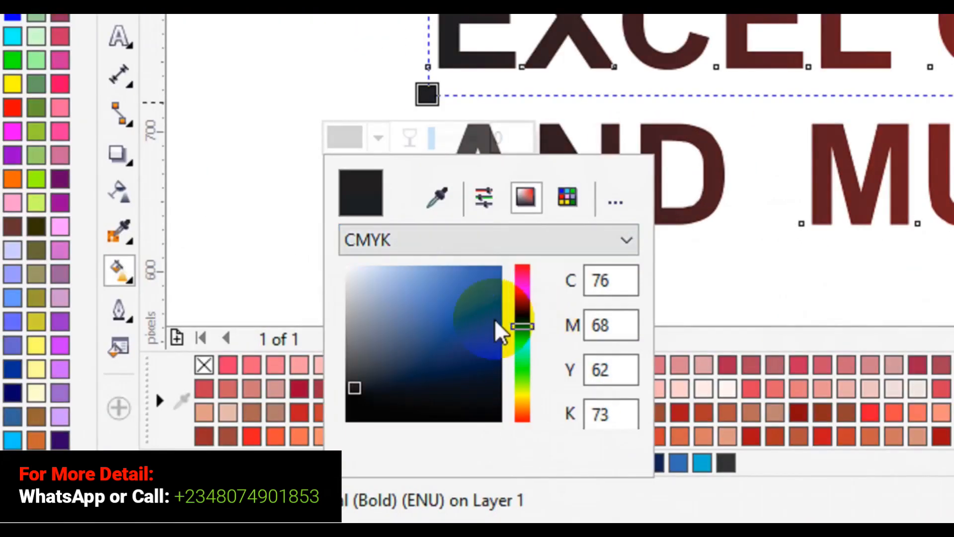
pyautogui.click(474, 315)
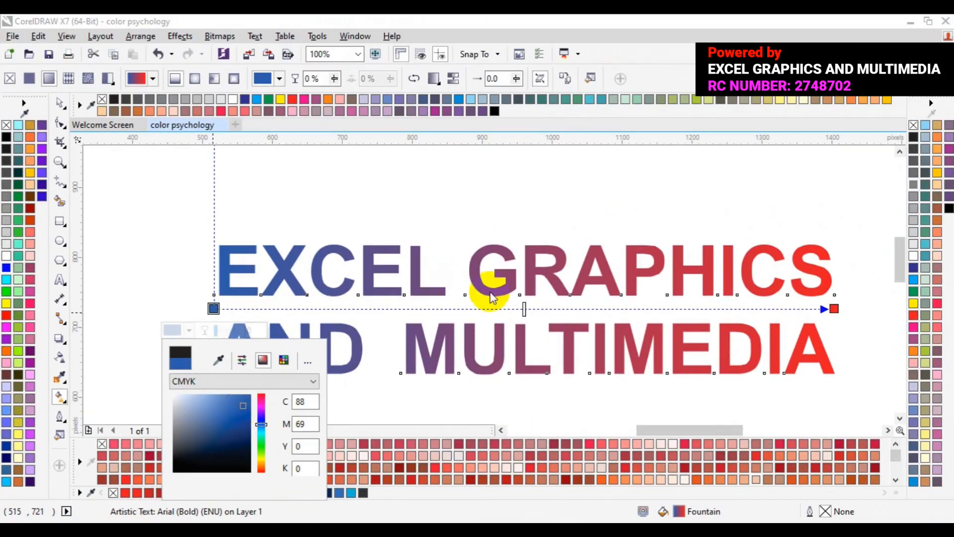
pyautogui.click(482, 308)
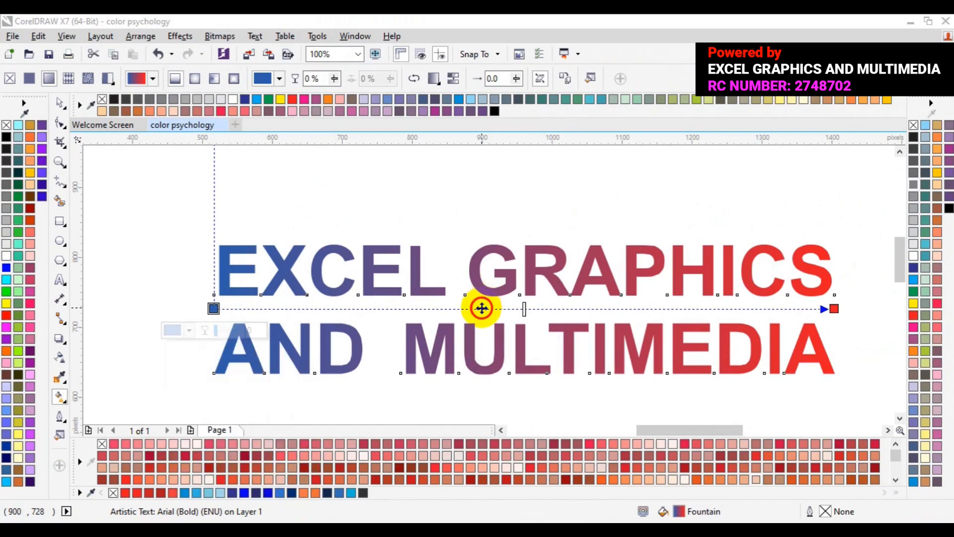
pyautogui.click(57, 108)
pyautogui.click(183, 304)
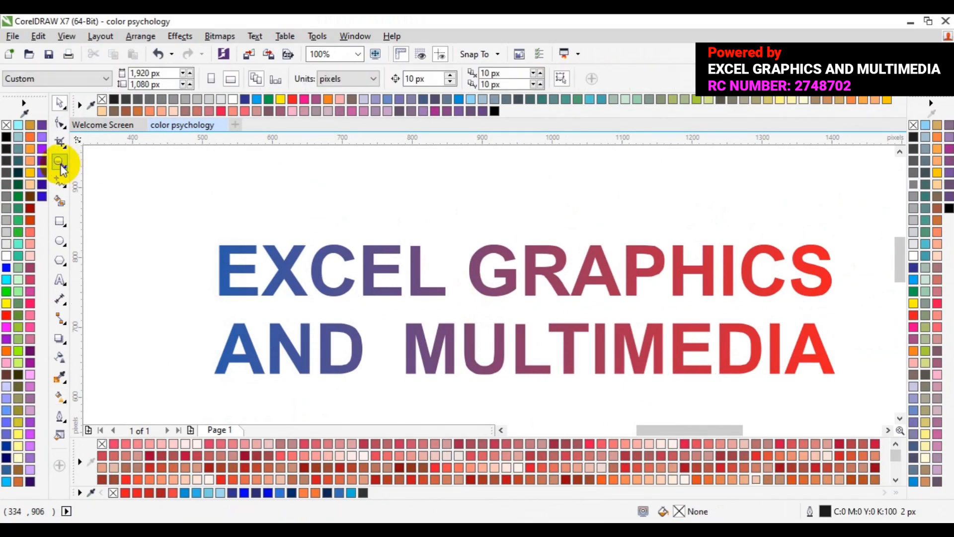
# Draw a circle about 180 px in diameter below the start of the text, centered near X 389, Y 463 px
pyautogui.press('z')
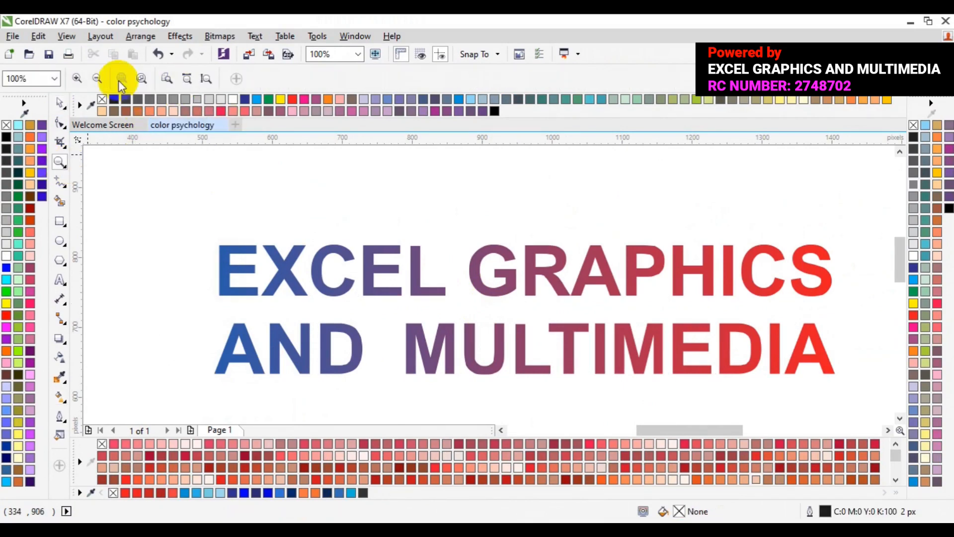
pyautogui.click(98, 79)
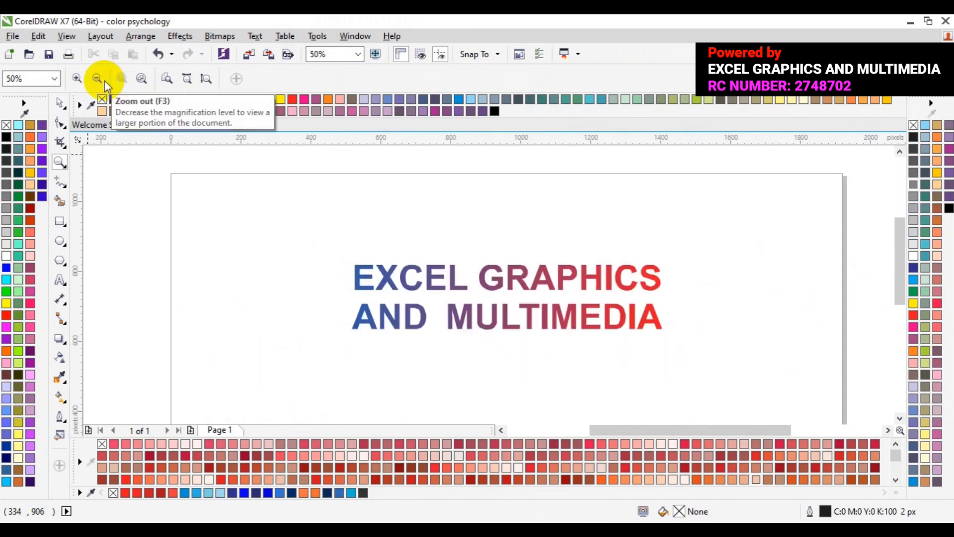
pyautogui.click(58, 104)
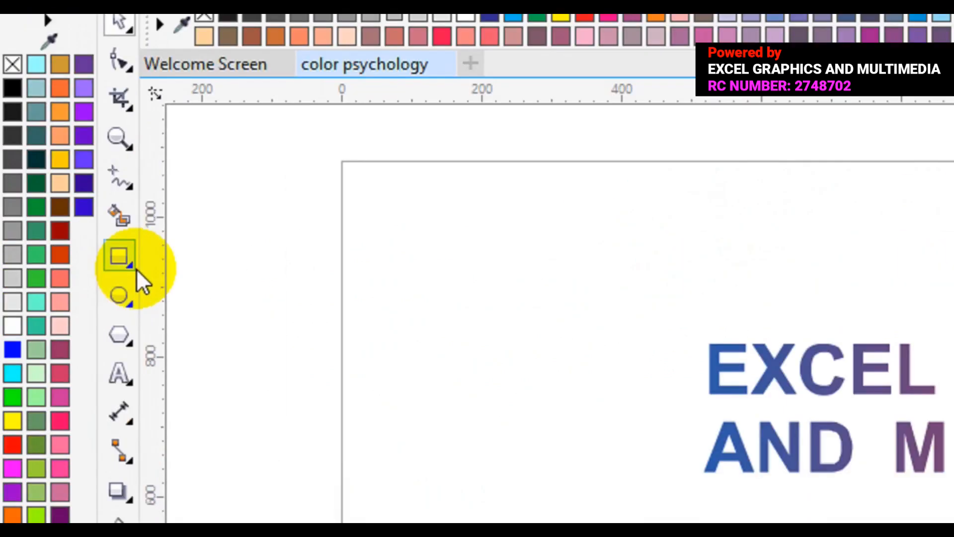
pyautogui.click(118, 296)
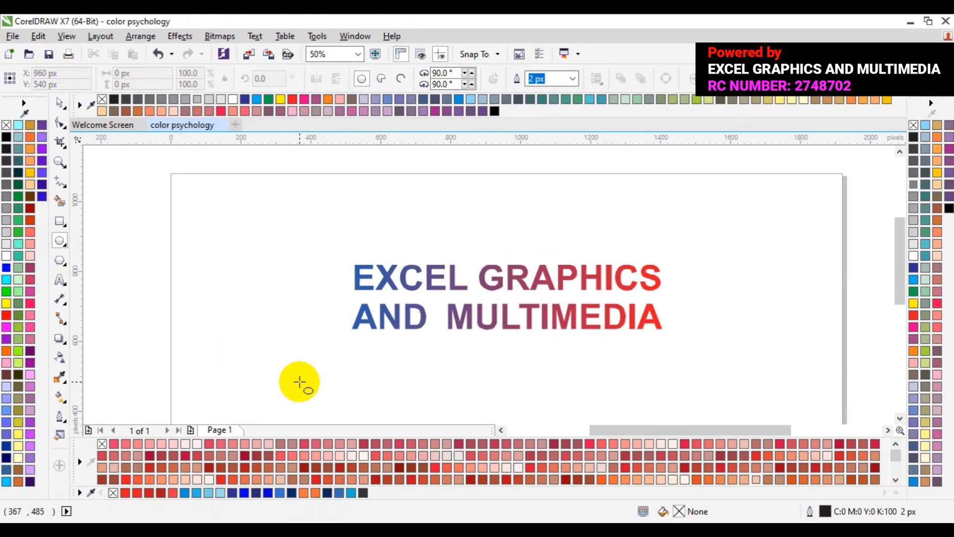
pyautogui.moveTo(283, 367); pyautogui.dragTo(307, 390)
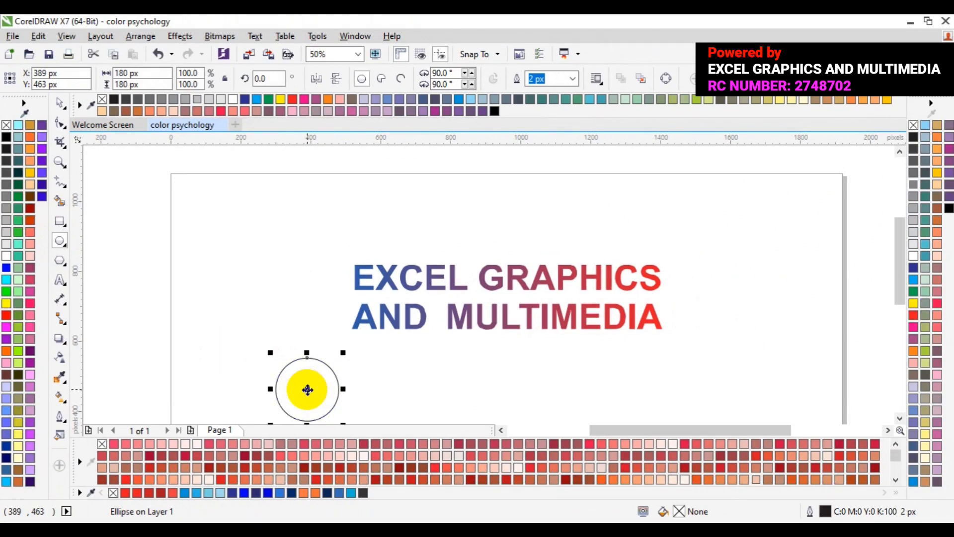
pyautogui.moveTo(307, 389); pyautogui.dragTo(276, 389)
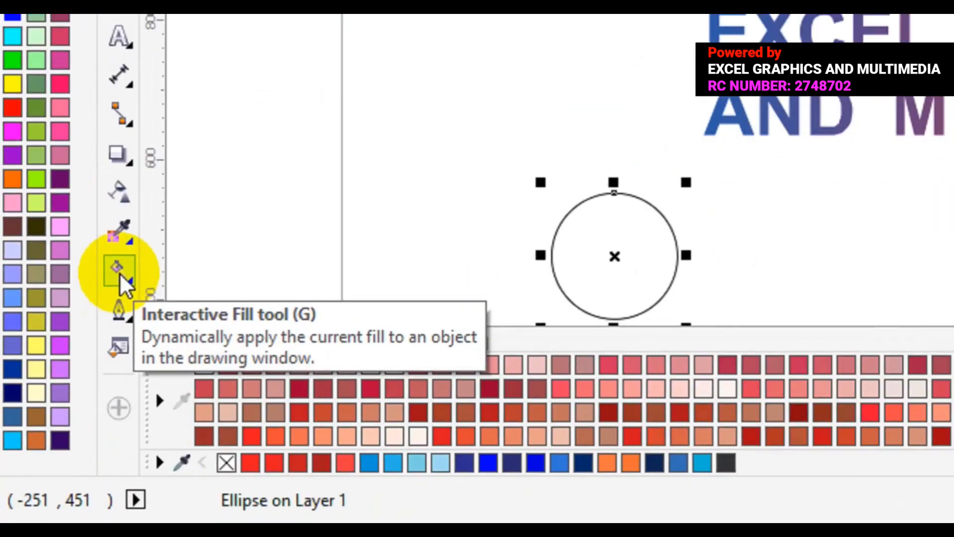
# Copy the text's blue-to-red fountain fill onto the circle with the Interactive Fill tool
pyautogui.click(71, 356)
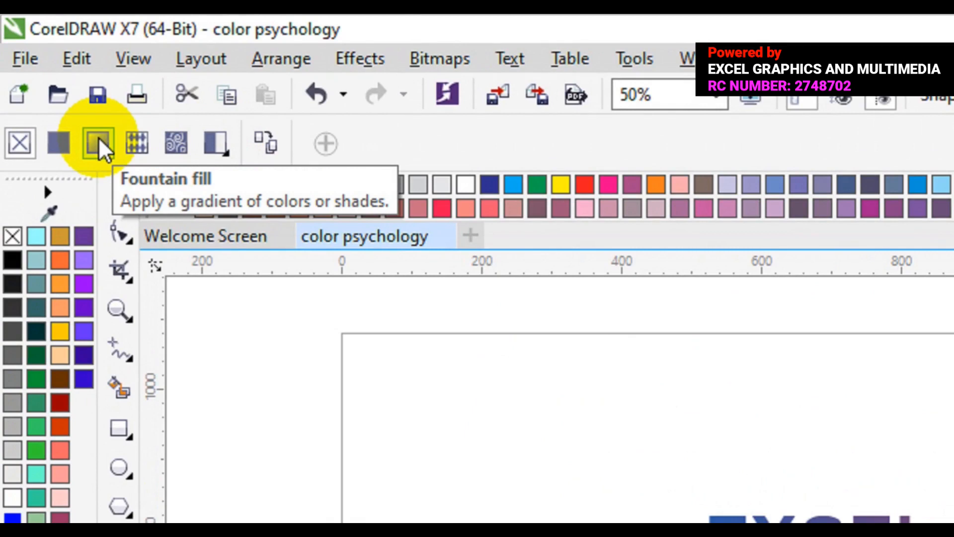
pyautogui.click(275, 135)
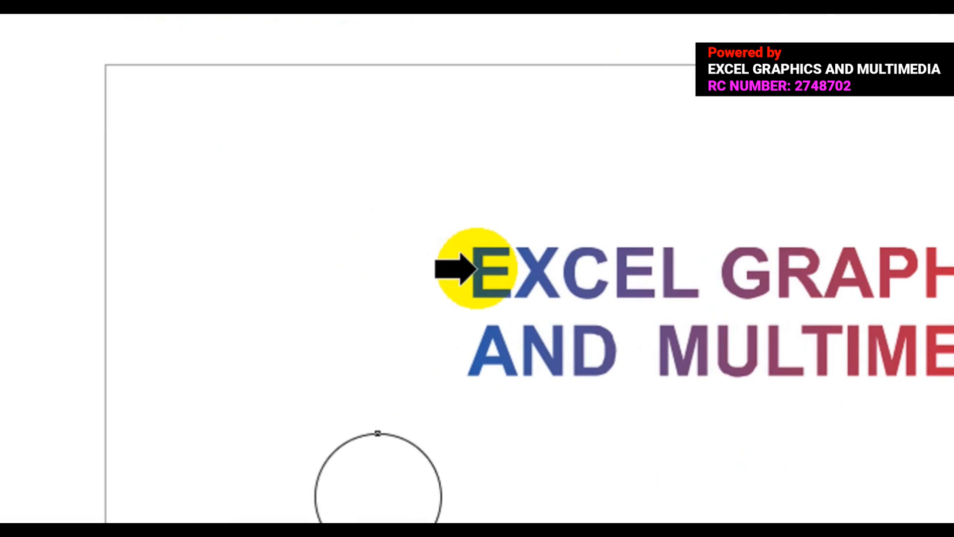
pyautogui.click(476, 271)
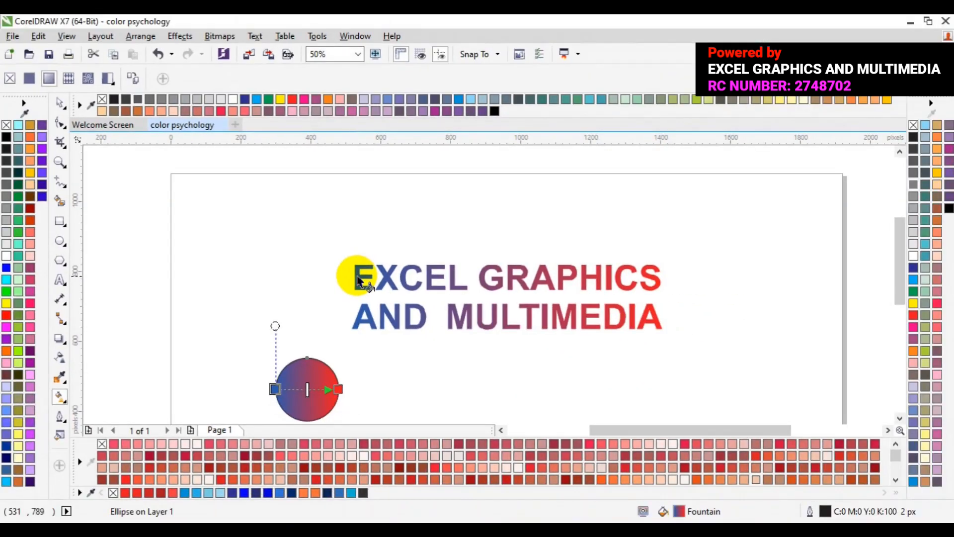
# Move the circle beside the end of the text, to about X 1567, Y 741 px, and deselect it
pyautogui.press('space')
pyautogui.moveTo(307, 387); pyautogui.dragTo(720, 293)
pyautogui.click(672, 444)
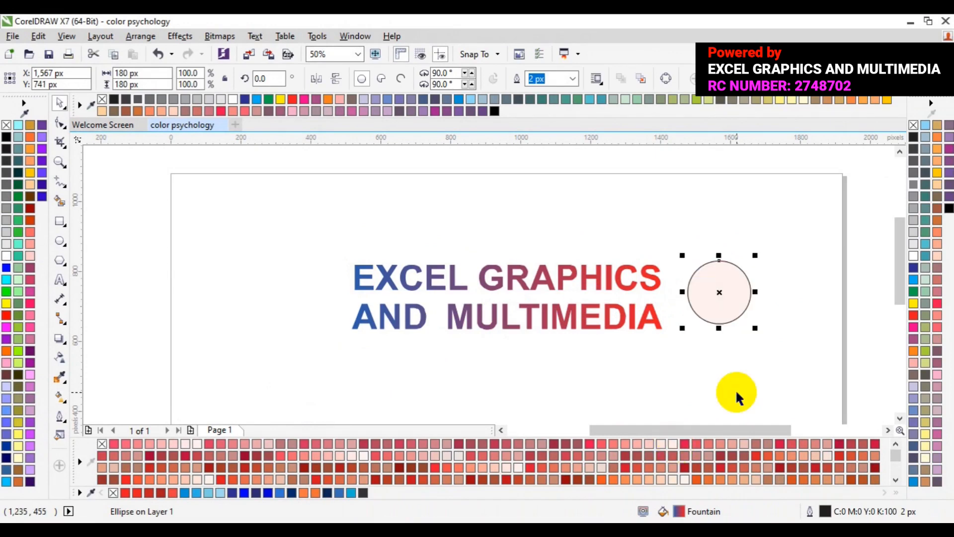
pyautogui.hotkey('ctrl', 'z')
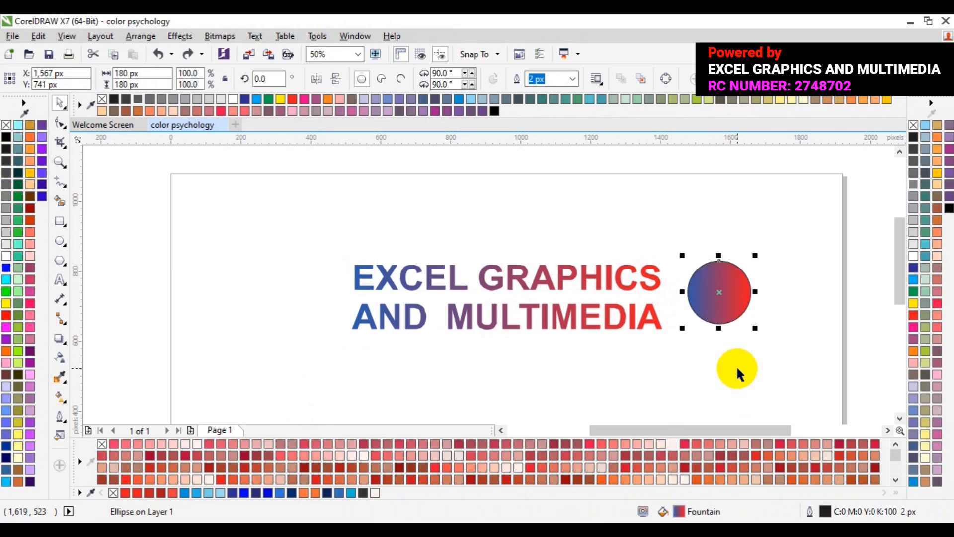
pyautogui.click(741, 400)
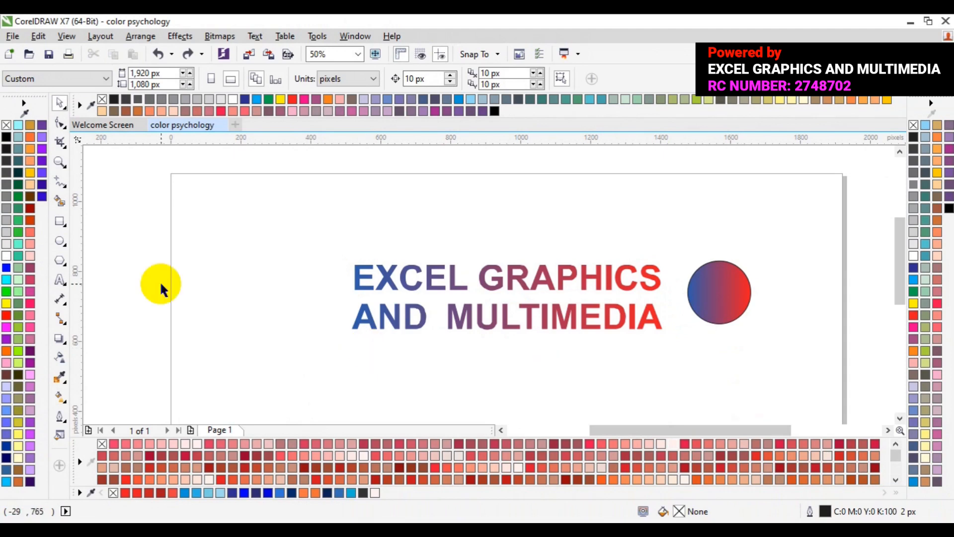
# Draw a rectangle about 644 by 134 px below the text and move it to about X 447, Y 473 px
pyautogui.click(60, 224)
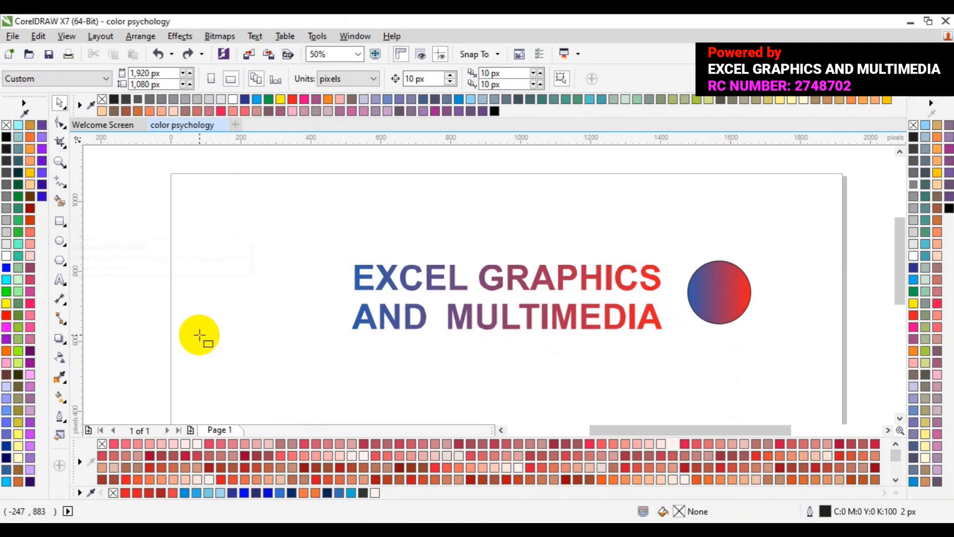
pyautogui.moveTo(242, 347); pyautogui.dragTo(467, 394)
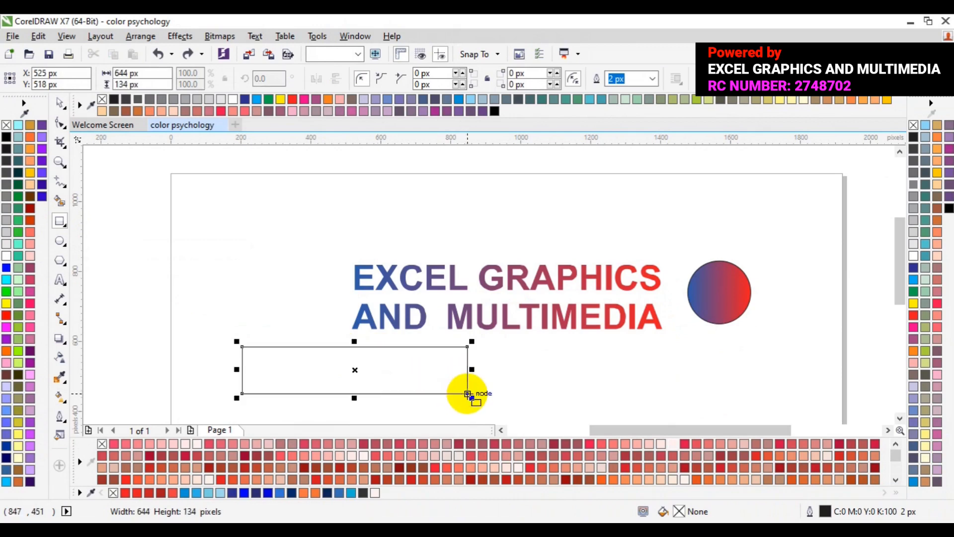
pyautogui.moveTo(354, 373); pyautogui.dragTo(326, 387)
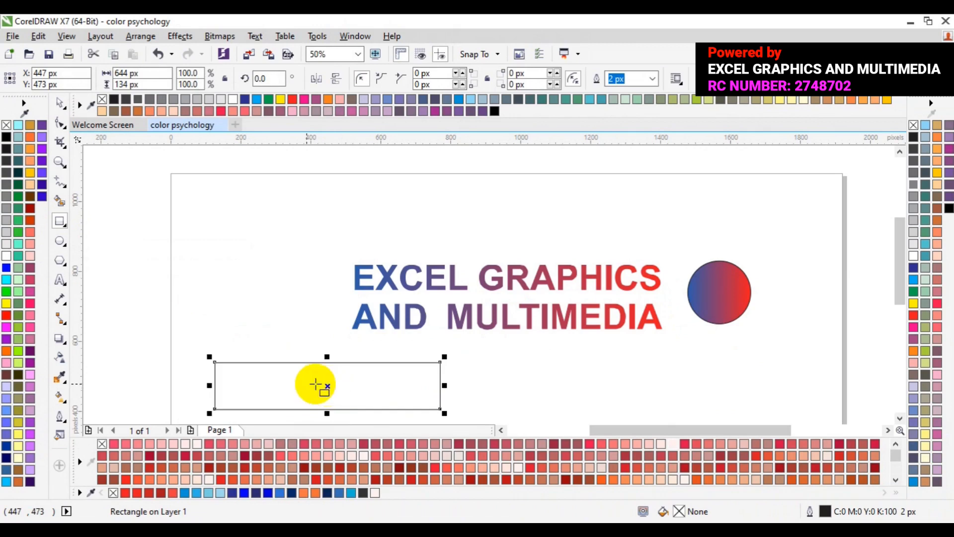
# Fill the rectangle with red, CMYK 0, 100, 100, 0, and convert that fill to a linear fountain fill
pyautogui.click(913, 315)
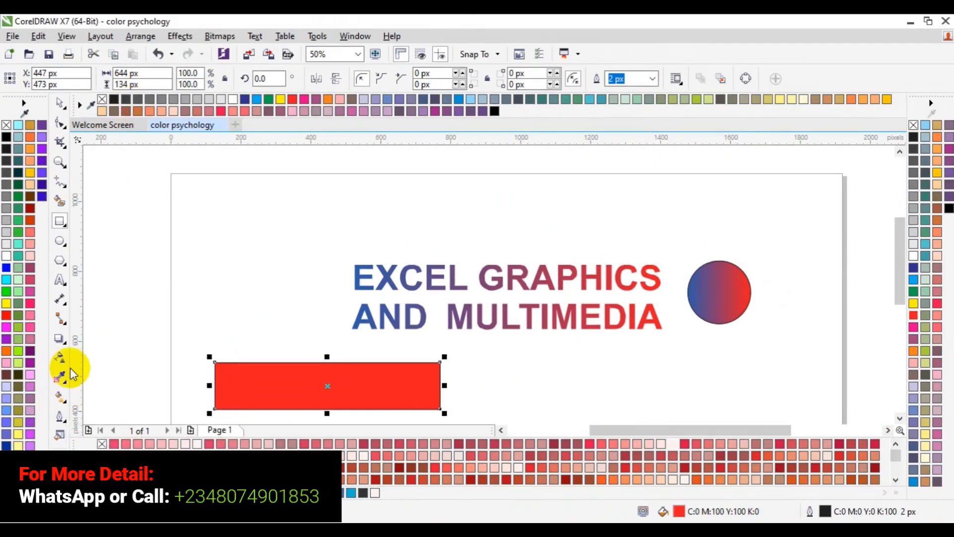
pyautogui.click(58, 398)
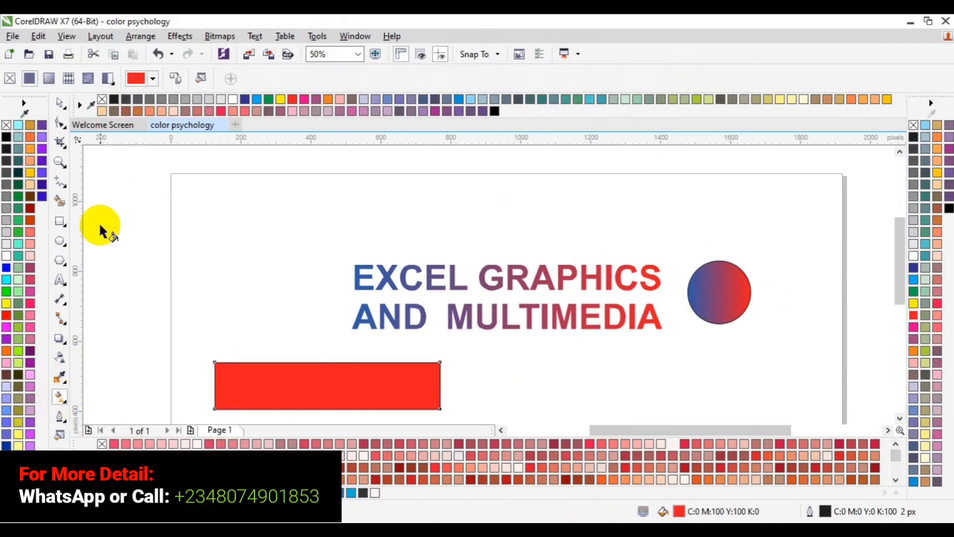
pyautogui.click(52, 79)
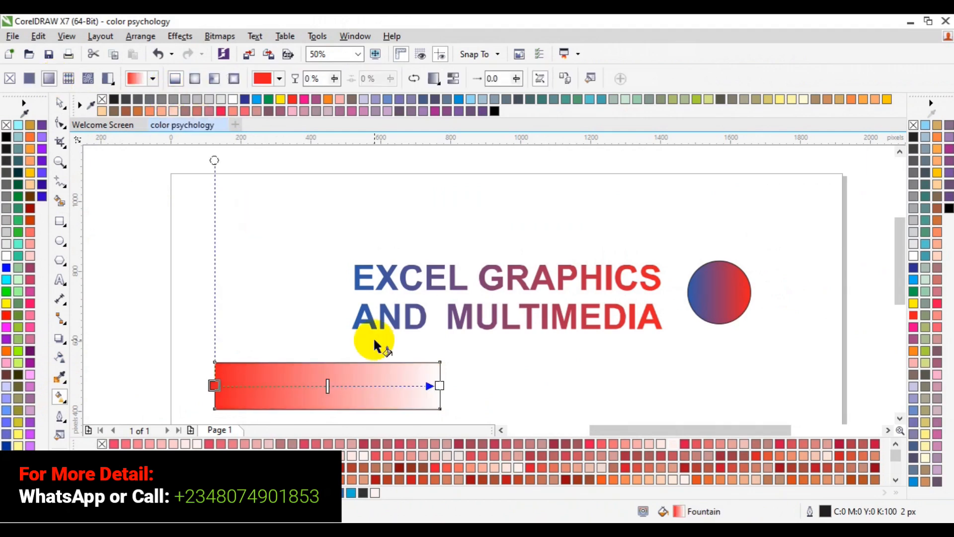
# Try the elliptical, rectangular and conical fountain fill types on the rectangle, and return to the linear type
pyautogui.click(195, 83)
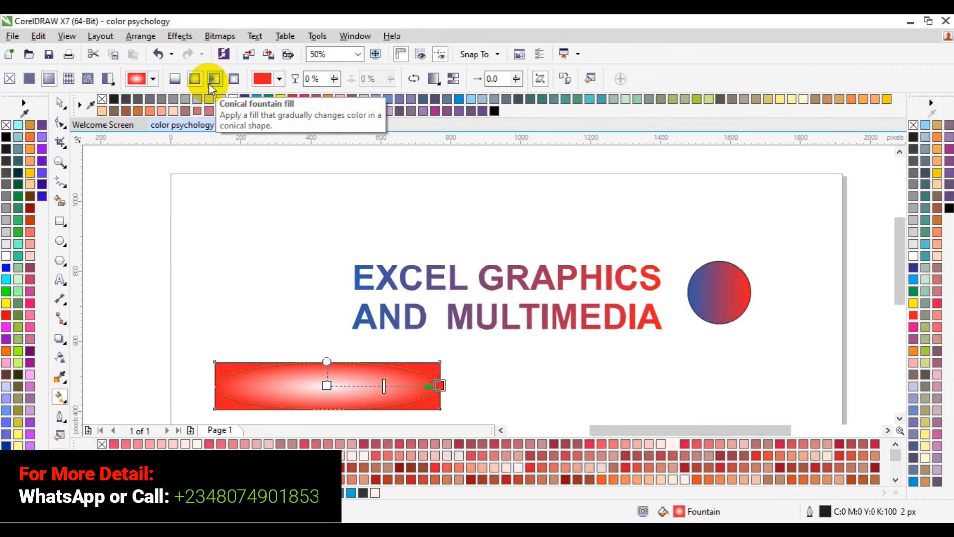
pyautogui.click(235, 78)
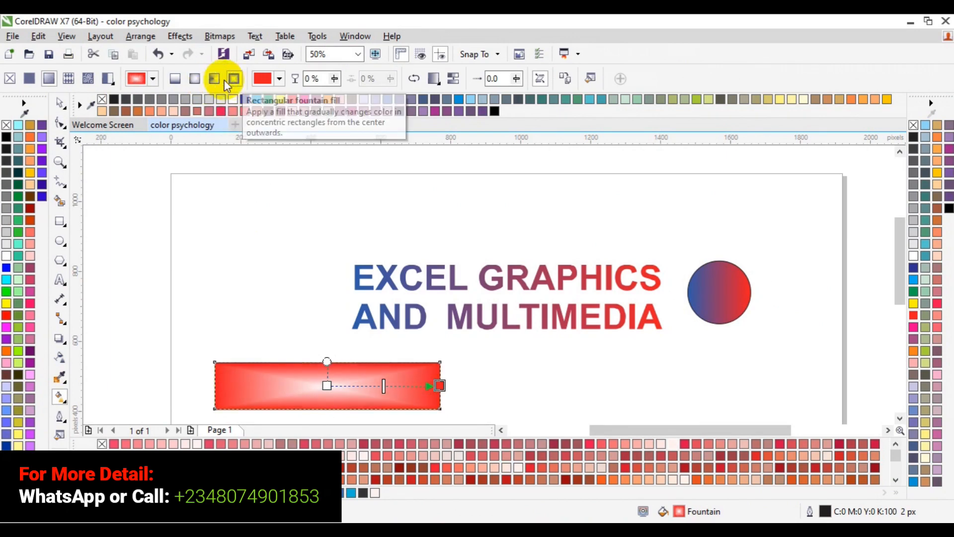
pyautogui.click(215, 79)
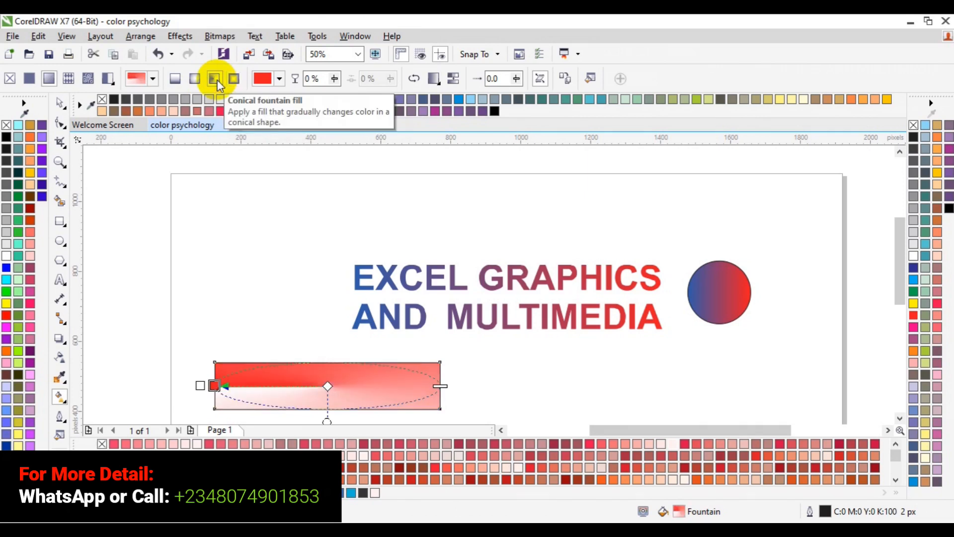
pyautogui.click(176, 79)
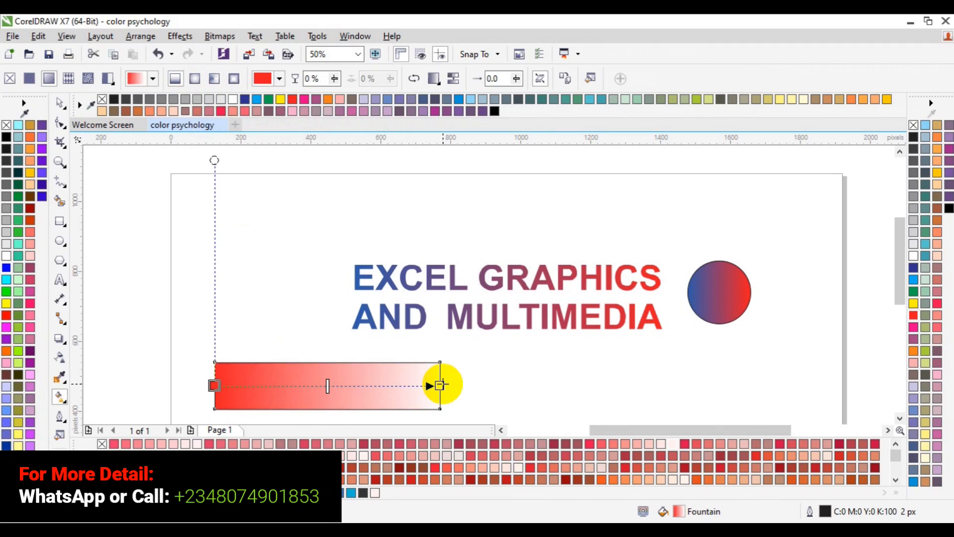
# Color the right end node of the rectangle's linear fill blue, CMYK 98, 89, 0, 0
pyautogui.click(440, 385)
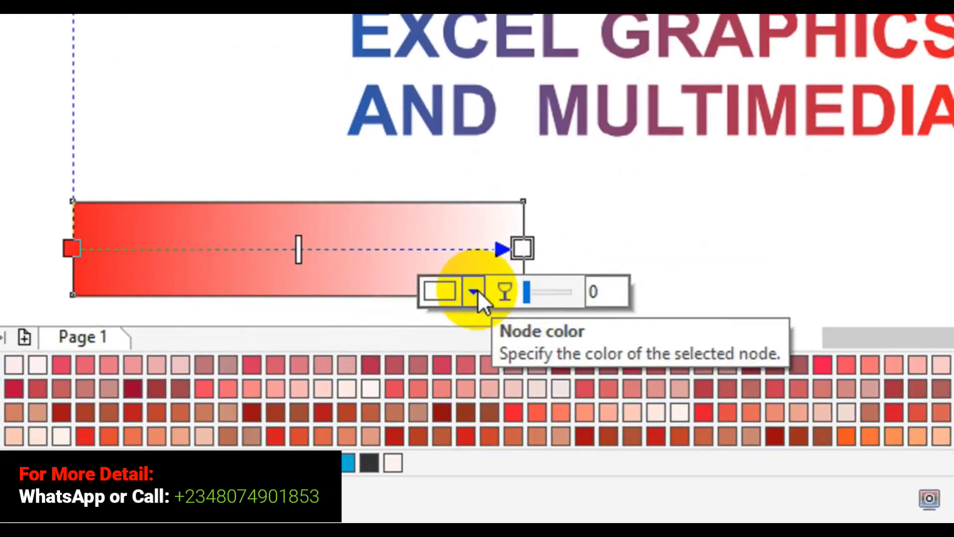
pyautogui.click(436, 368)
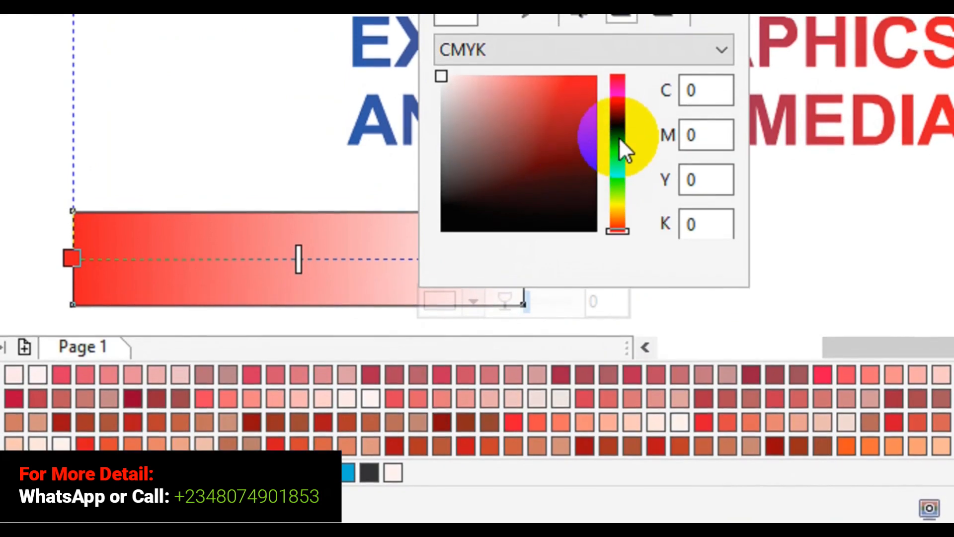
pyautogui.click(619, 138)
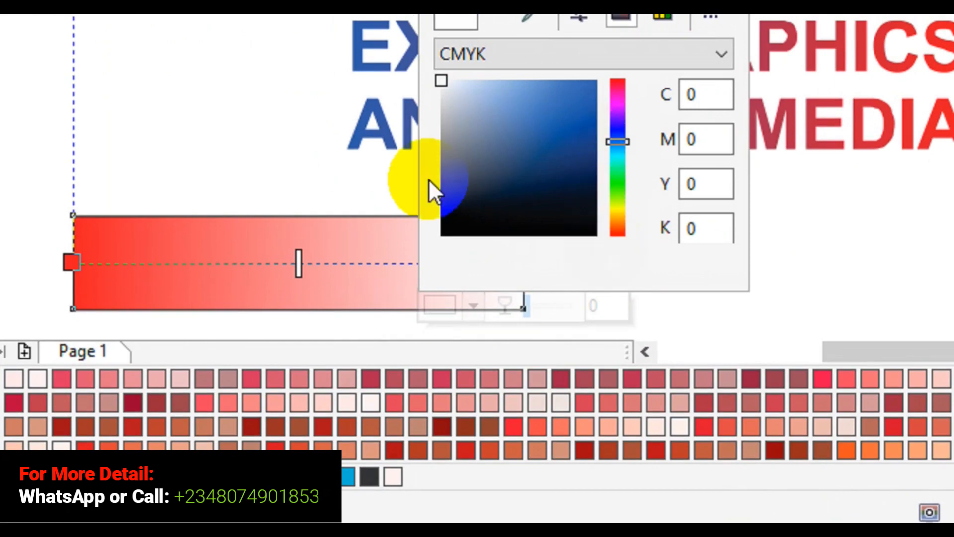
pyautogui.click(297, 259)
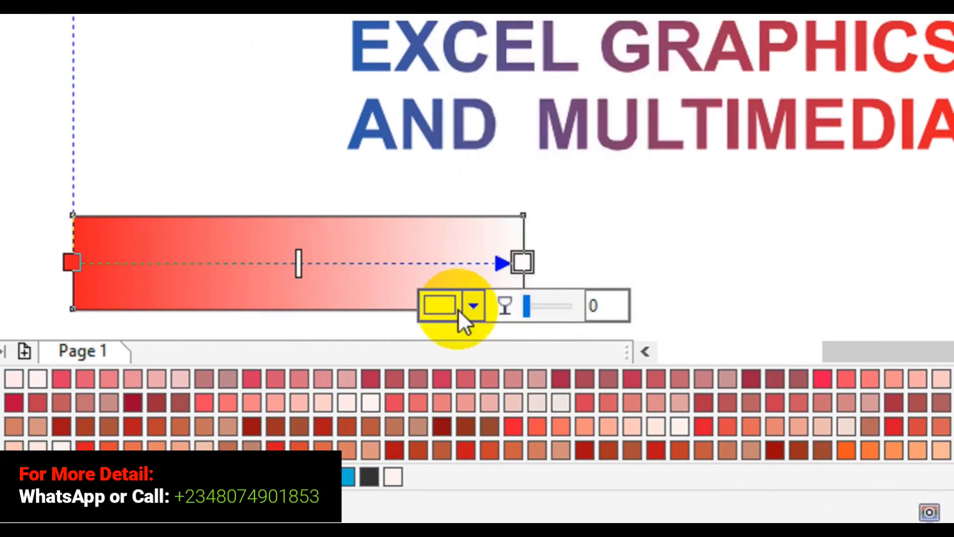
pyautogui.click(472, 305)
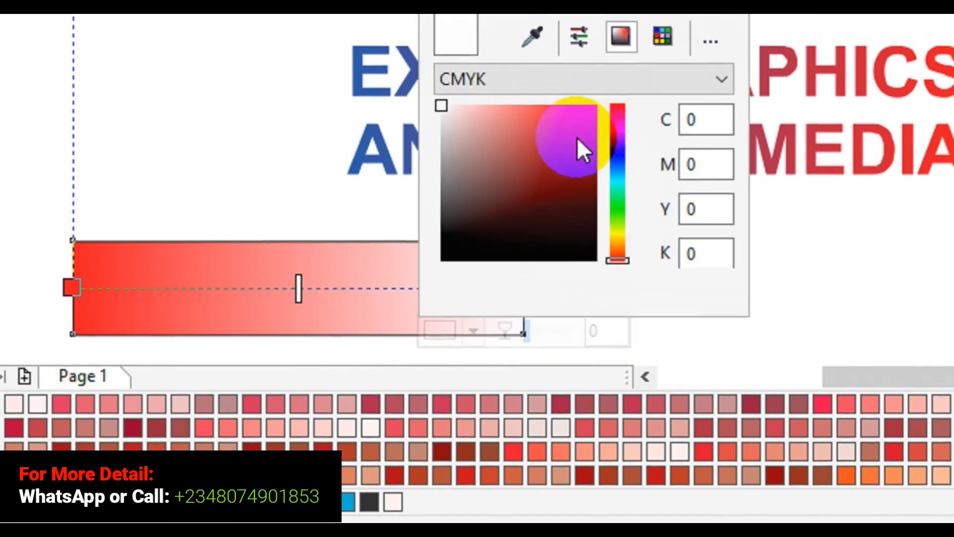
pyautogui.click(577, 138)
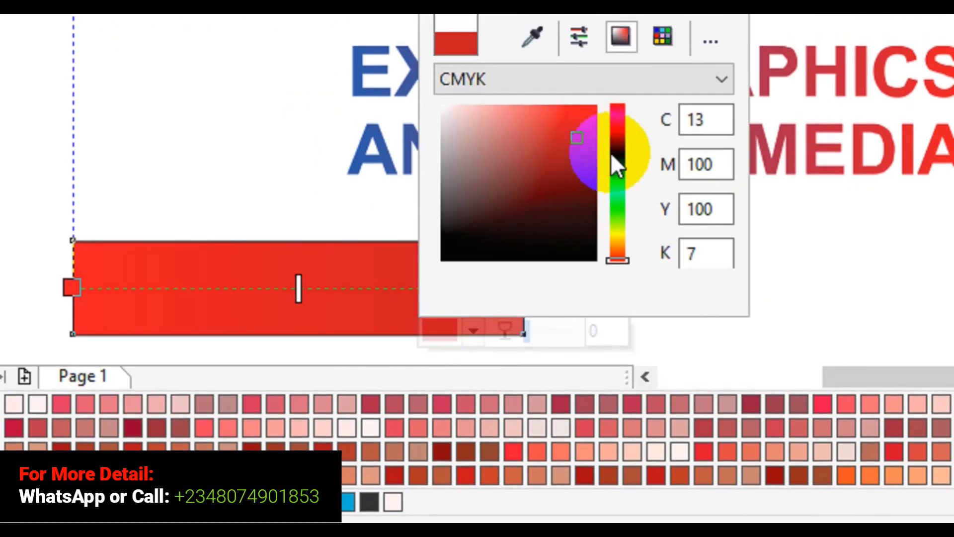
pyautogui.click(616, 156)
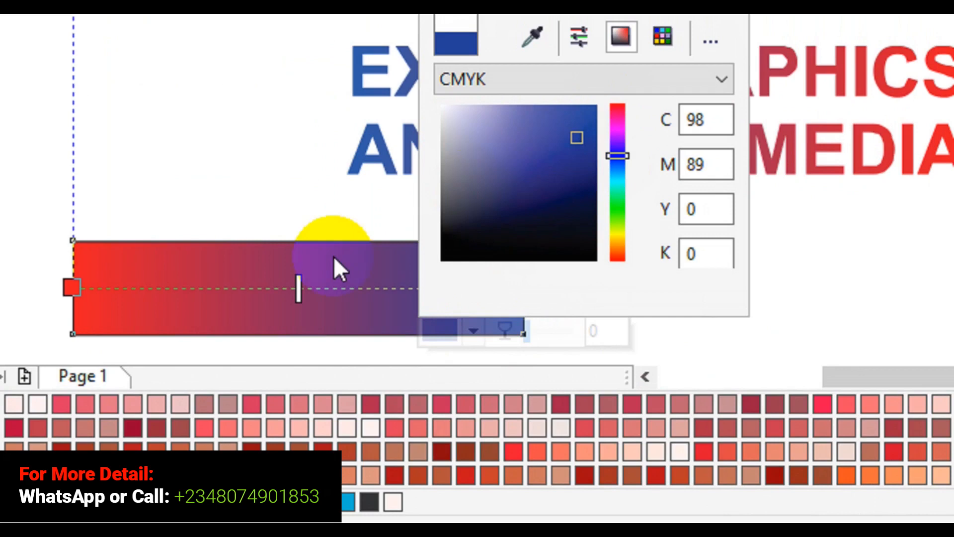
# Color the left start node of the rectangle's fill Sky Blue, CMYK 100, 20, 0, 0, by sampling the palette swatch with the color eyedropper
pyautogui.click(117, 287)
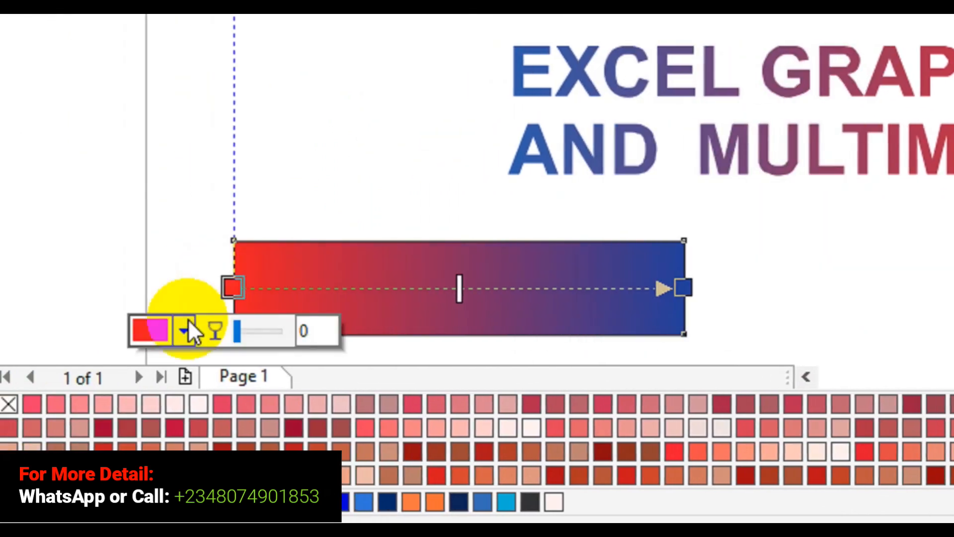
pyautogui.click(184, 329)
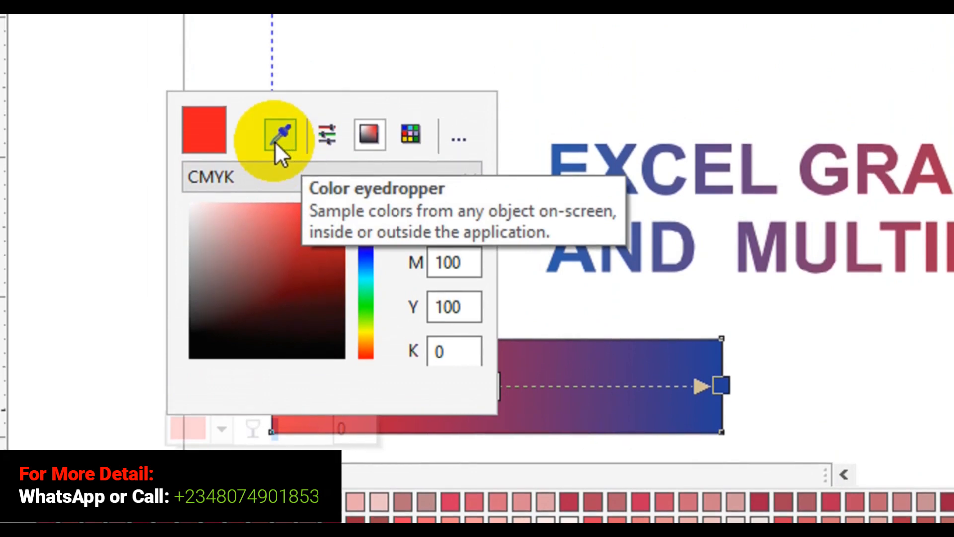
pyautogui.click(276, 143)
pyautogui.click(281, 134)
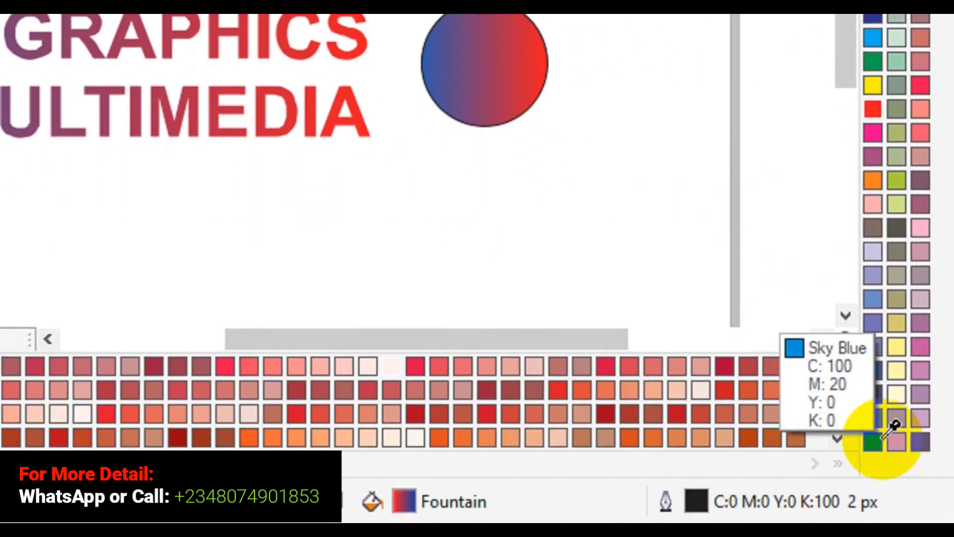
pyautogui.click(891, 424)
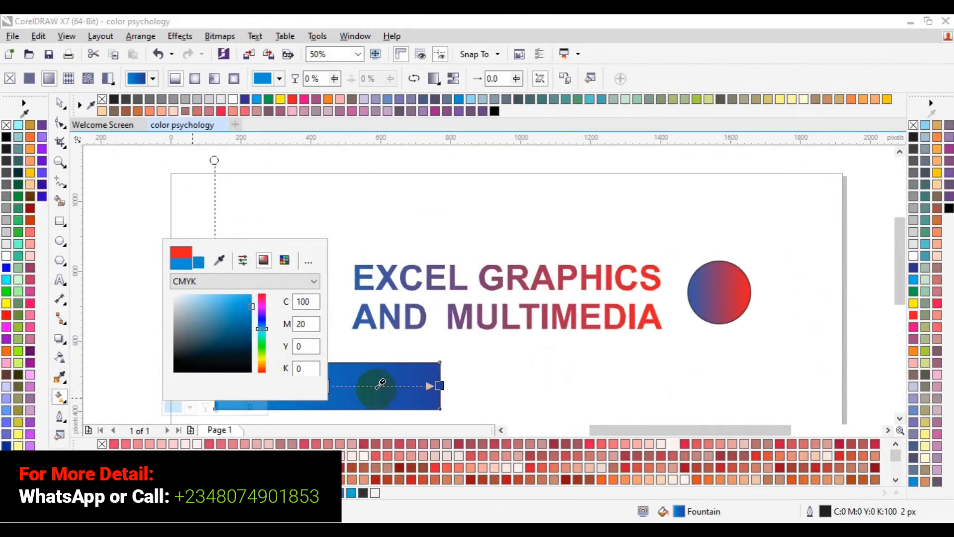
pyautogui.click(375, 387)
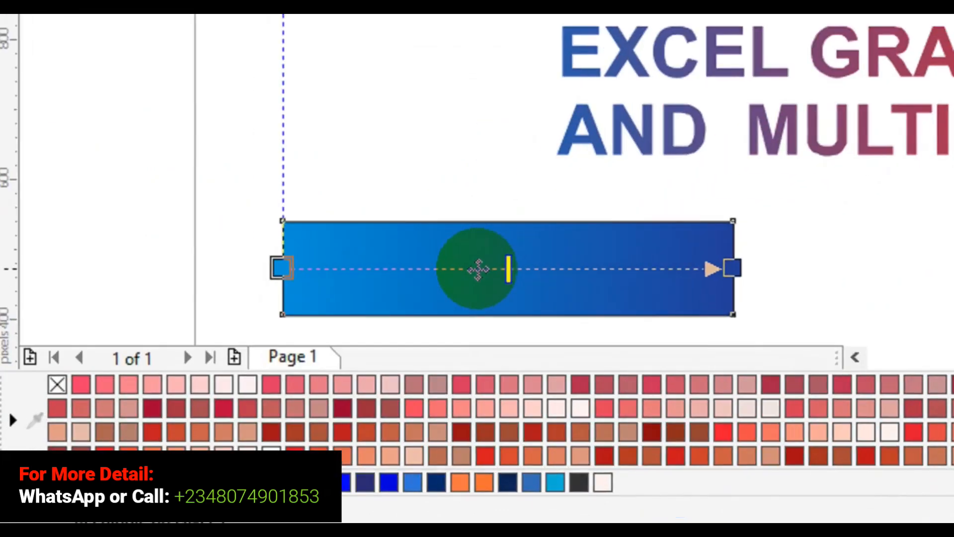
# Add an intermediate node at about 43% along the rectangle's gradient and color it yellow, RGB 245, 227, 61
pyautogui.doubleClick(478, 269)
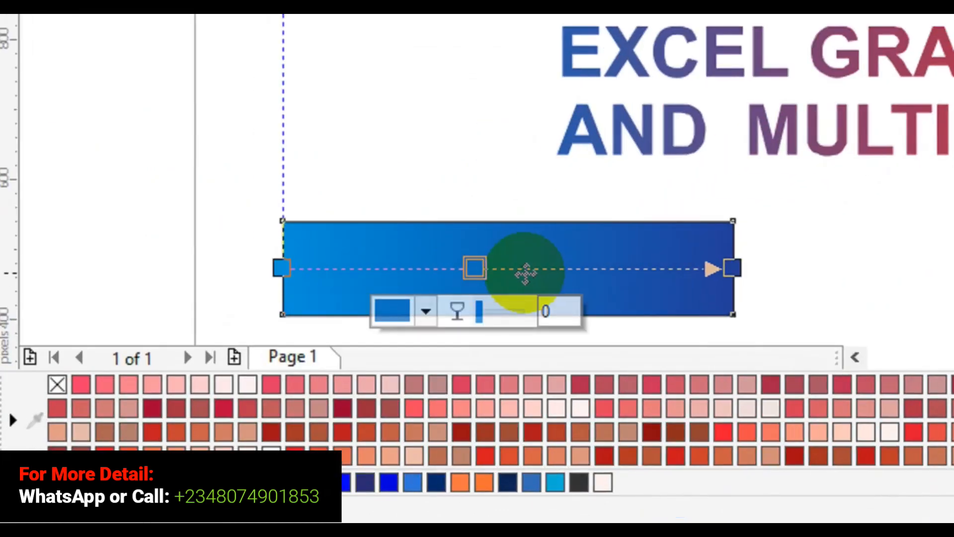
pyautogui.click(427, 313)
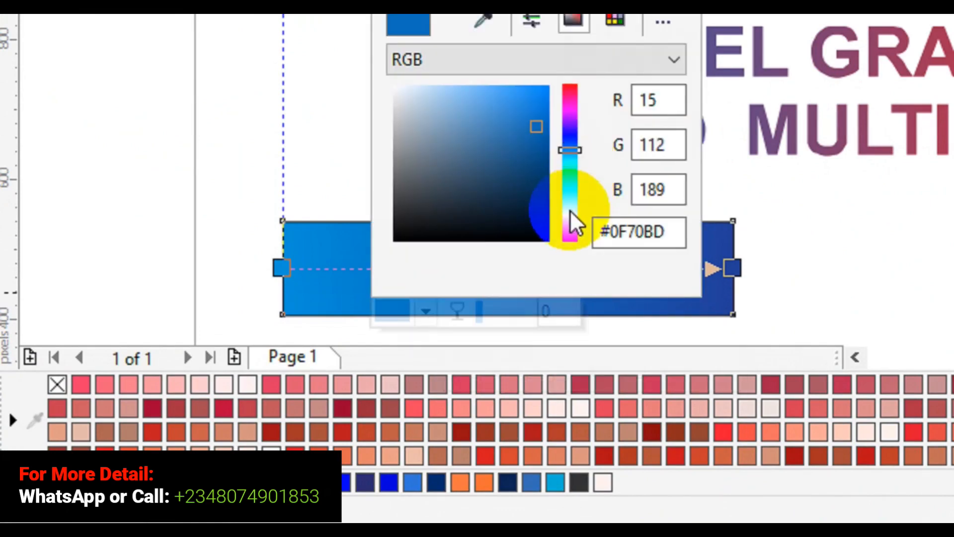
pyautogui.click(570, 217)
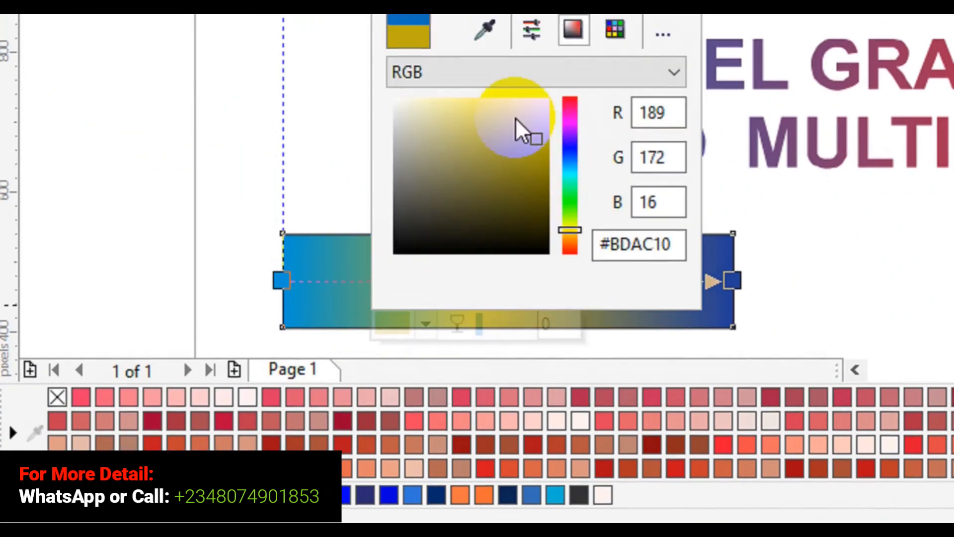
pyautogui.click(509, 105)
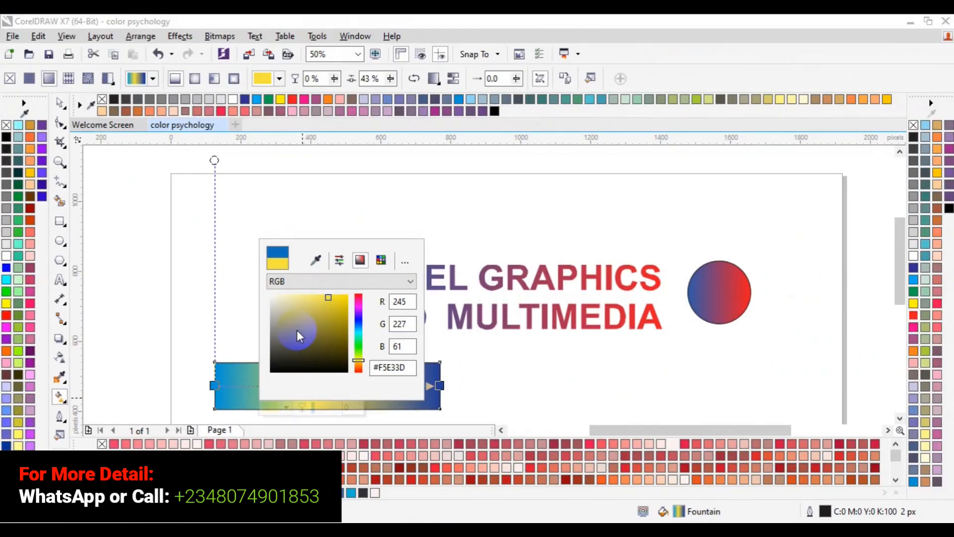
pyautogui.click(235, 361)
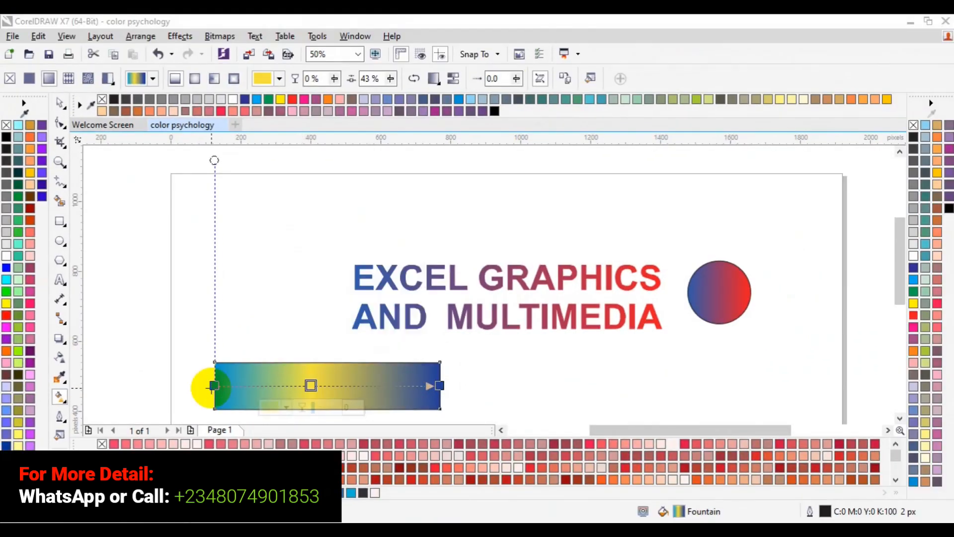
pyautogui.click(436, 383)
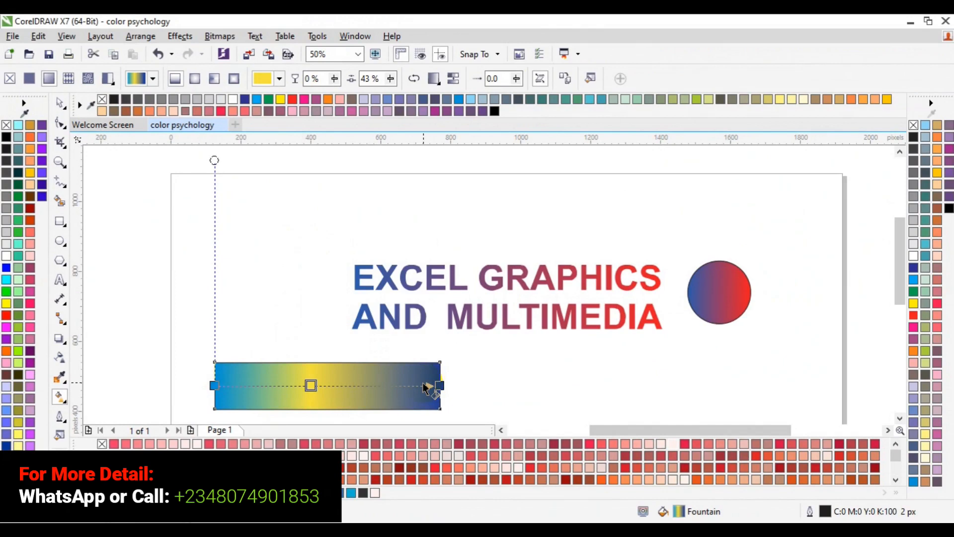
# Shift the yellow node to about 45% and pull the gradient's end and start nodes slightly inside the rectangle
pyautogui.click(312, 386)
pyautogui.moveTo(312, 386); pyautogui.dragTo(316, 386)
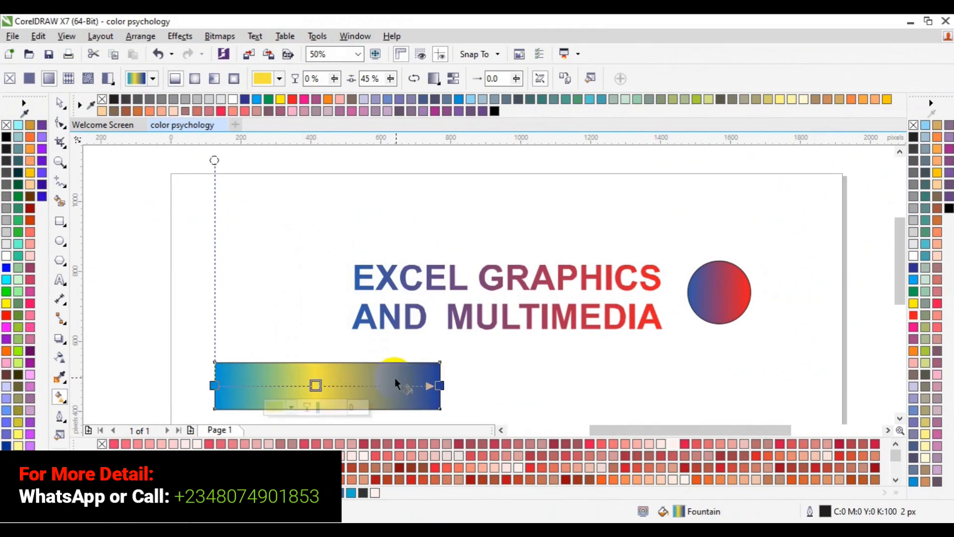
pyautogui.click(440, 385)
pyautogui.moveTo(440, 385); pyautogui.dragTo(429, 389)
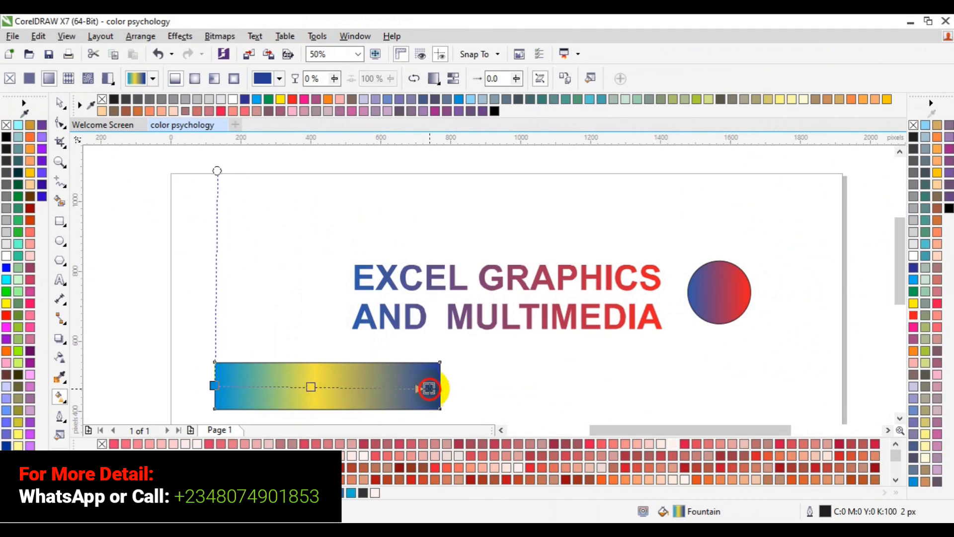
pyautogui.click(213, 385)
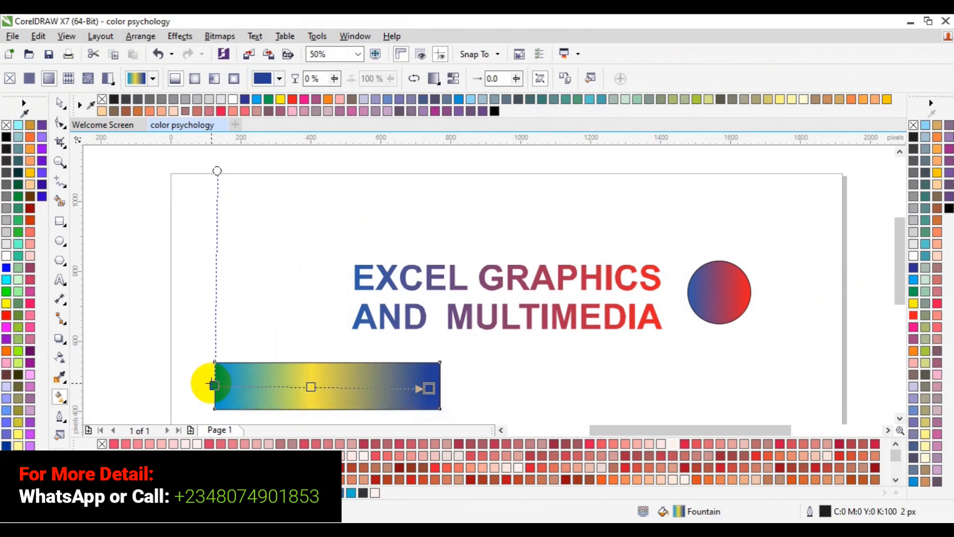
pyautogui.moveTo(214, 385); pyautogui.dragTo(231, 382)
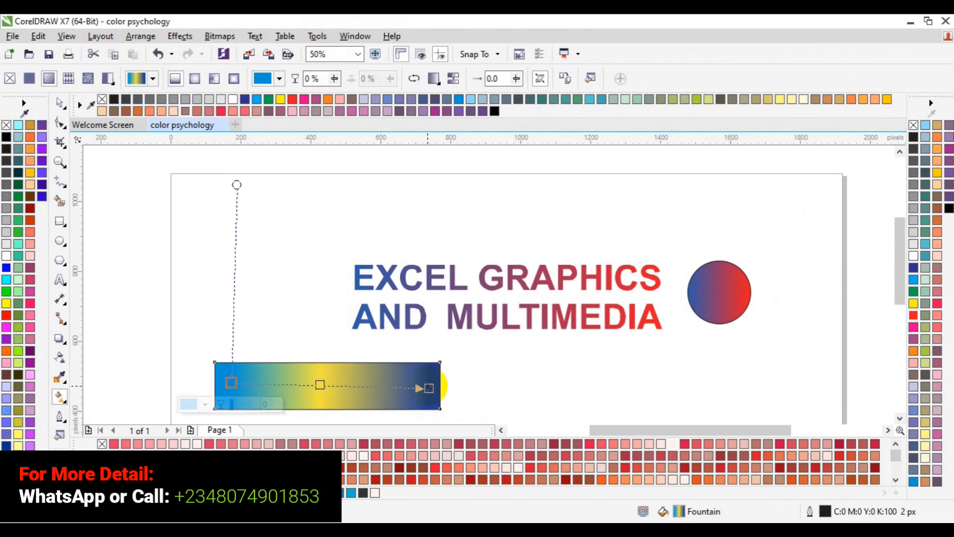
# Move the blue end node further inward and fine-tune the position of the sky blue start node on the rectangle's gradient
pyautogui.moveTo(429, 387); pyautogui.dragTo(411, 387)
pyautogui.click(229, 384)
pyautogui.moveTo(230, 385); pyautogui.dragTo(229, 385)
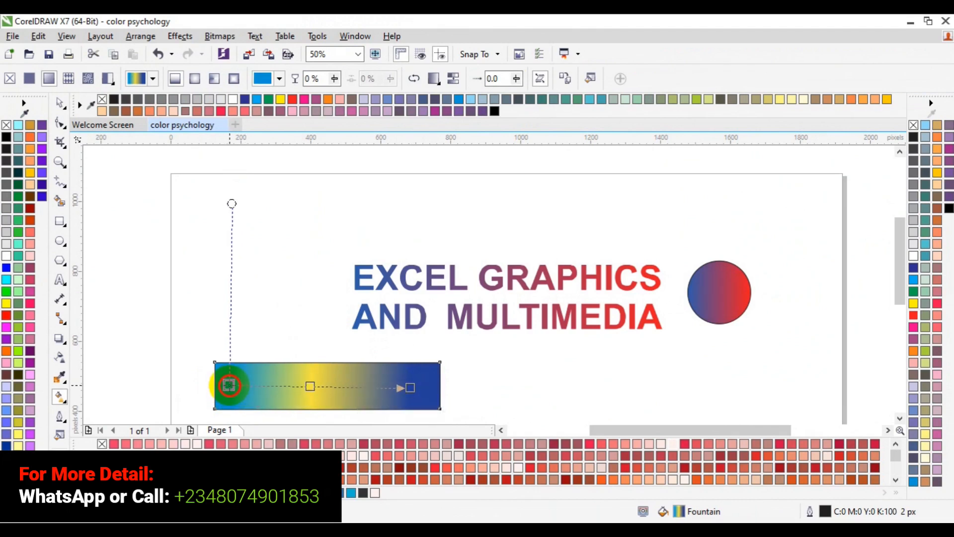
pyautogui.click(411, 387)
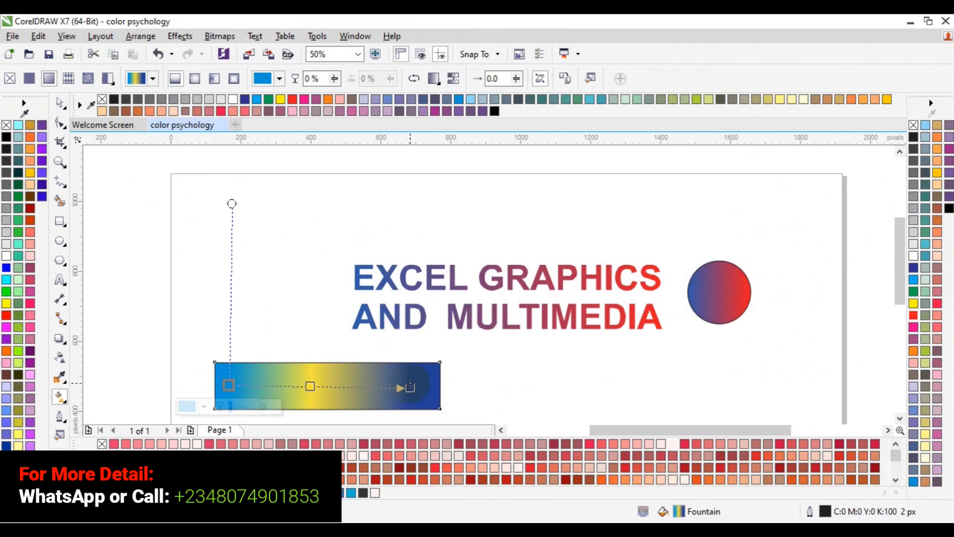
pyautogui.moveTo(411, 387); pyautogui.dragTo(406, 383)
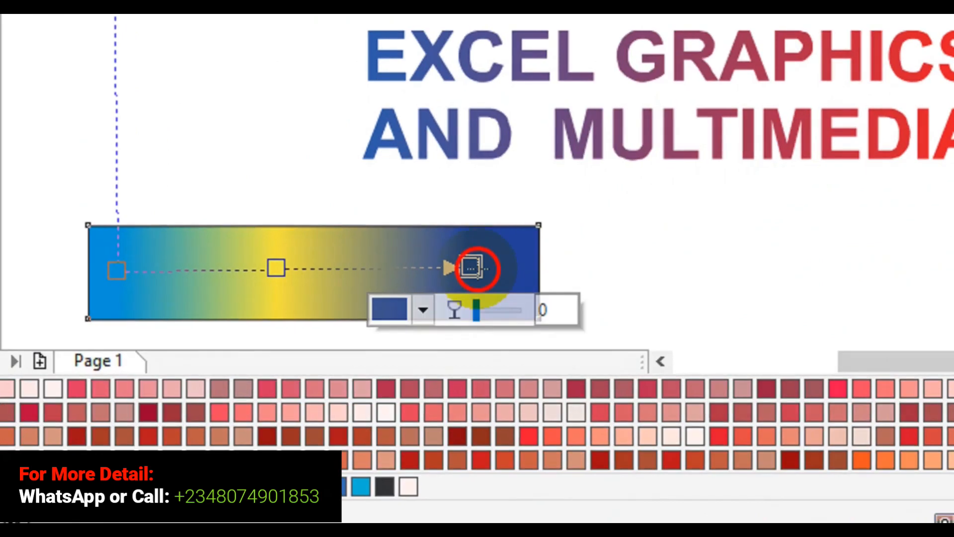
pyautogui.moveTo(473, 269); pyautogui.dragTo(477, 281)
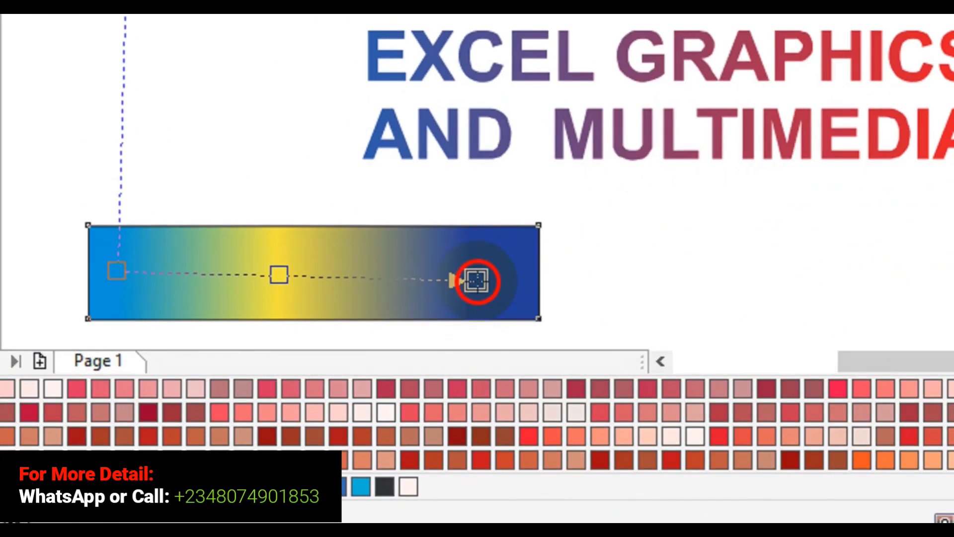
pyautogui.click(117, 271)
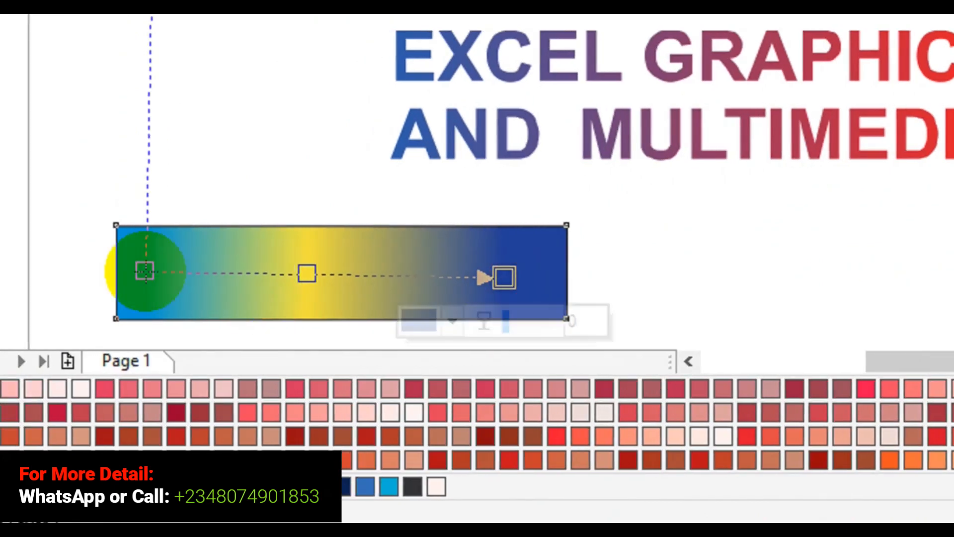
pyautogui.moveTo(145, 271); pyautogui.dragTo(153, 267)
pyautogui.moveTo(219, 267); pyautogui.dragTo(222, 266)
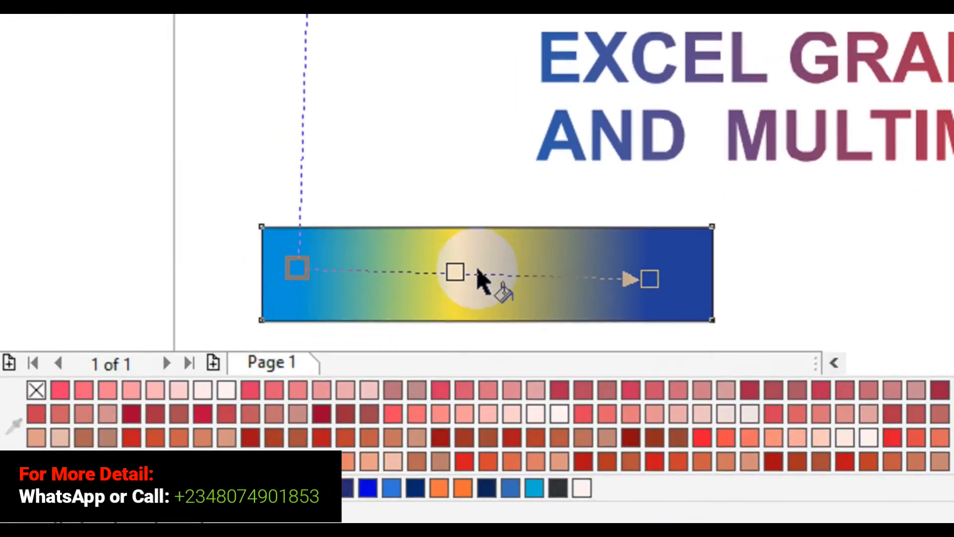
# Add a second intermediate node at about 51% beside the yellow one and color it with the palette's Yellow, CMYK 0, 0, 100, 0
pyautogui.doubleClick(477, 271)
pyautogui.click(423, 317)
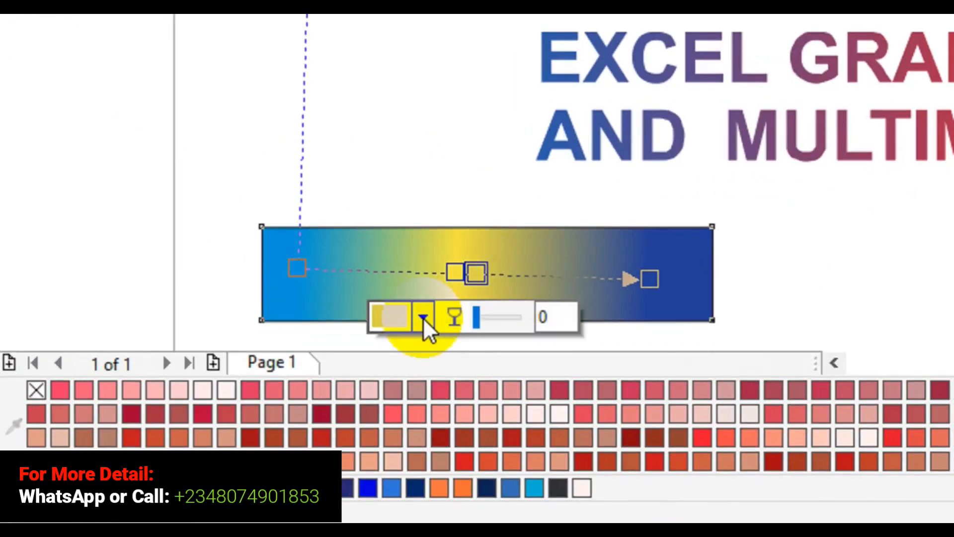
pyautogui.click(423, 317)
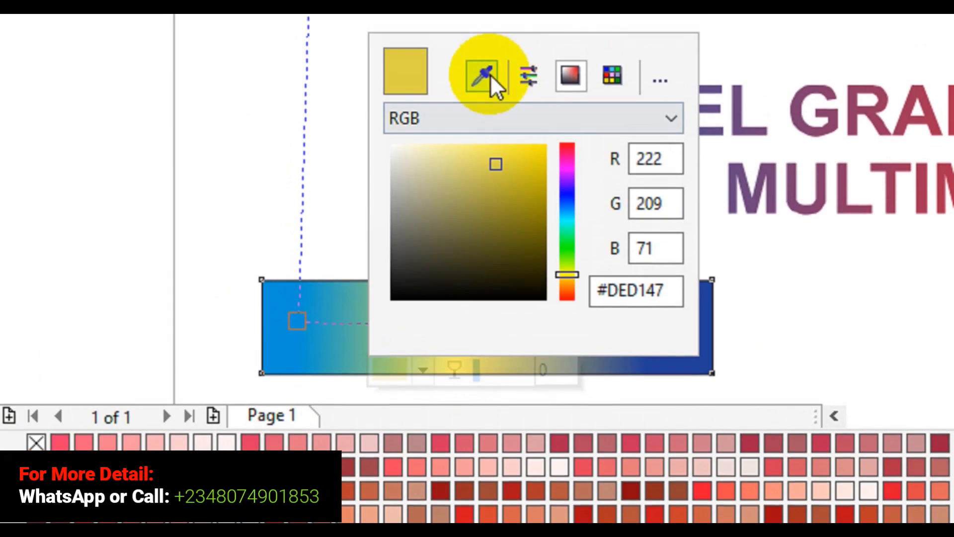
pyautogui.click(491, 75)
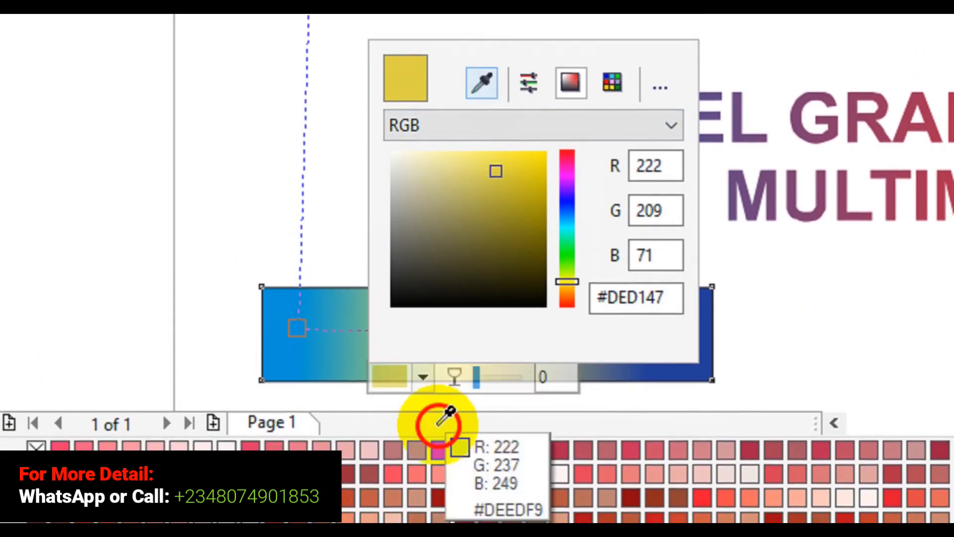
pyautogui.click(383, 304)
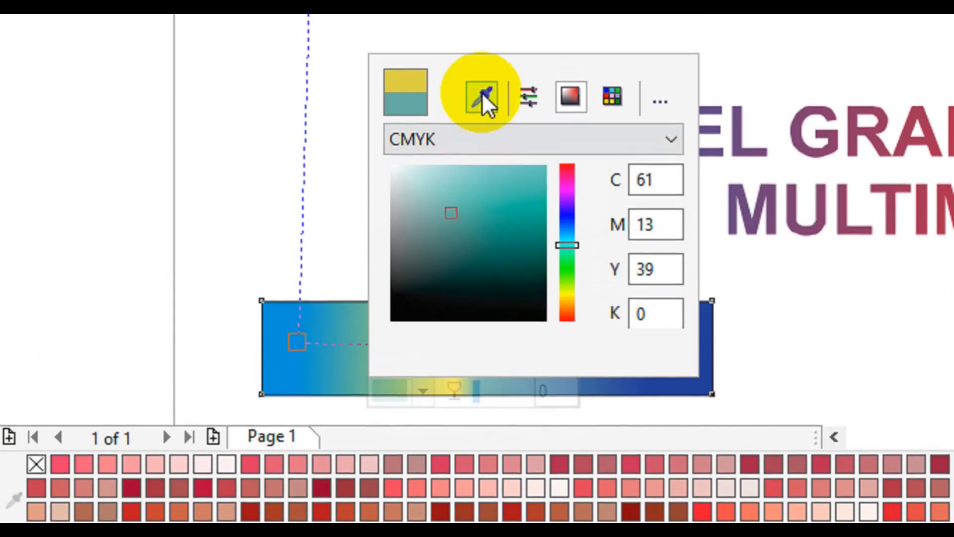
pyautogui.click(481, 82)
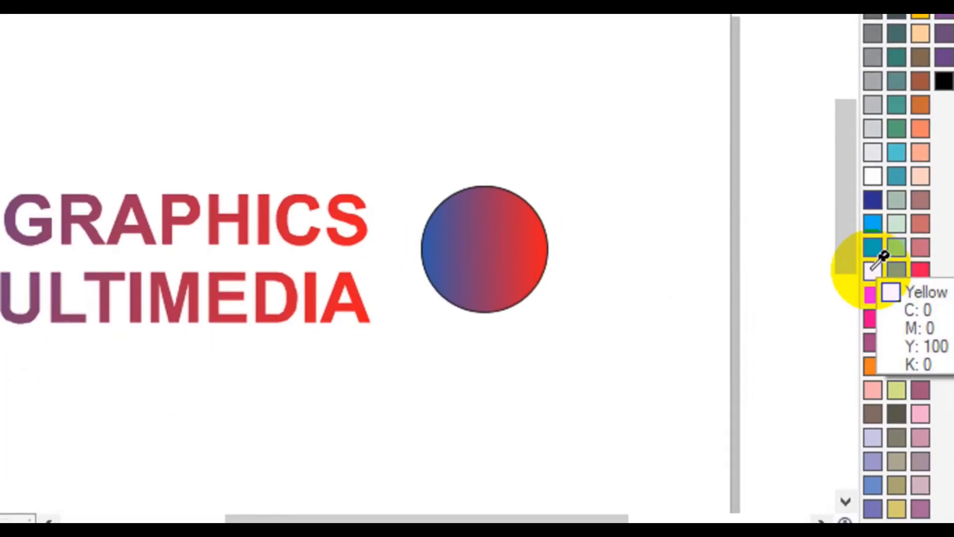
pyautogui.click(873, 270)
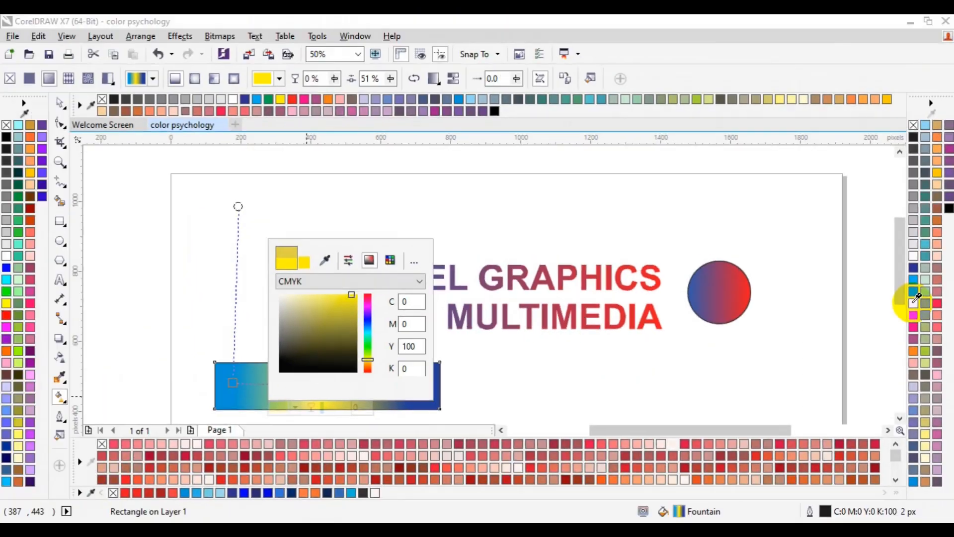
# Shift the first yellow node to about 41% along the rectangle's gradient and finish editing the fill
pyautogui.click(232, 384)
pyautogui.click(232, 384)
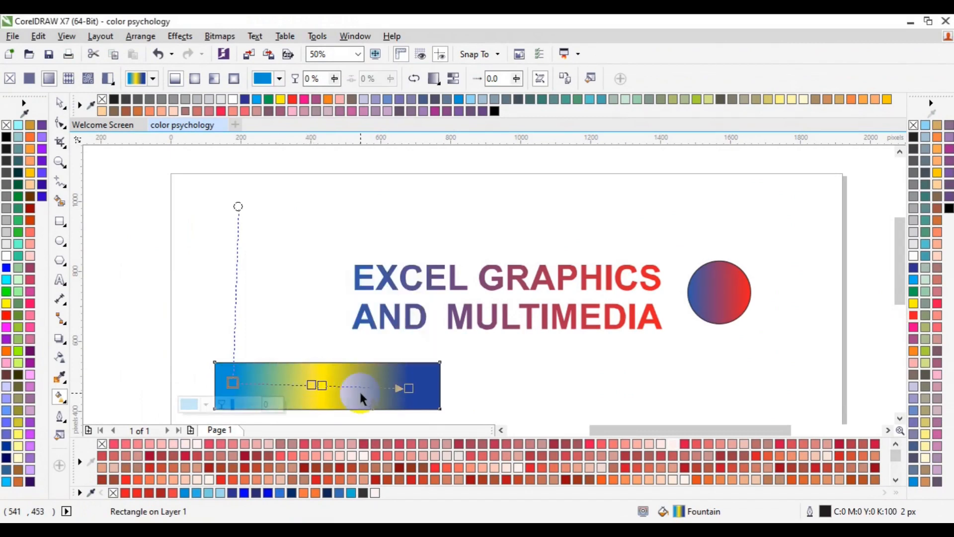
pyautogui.click(322, 386)
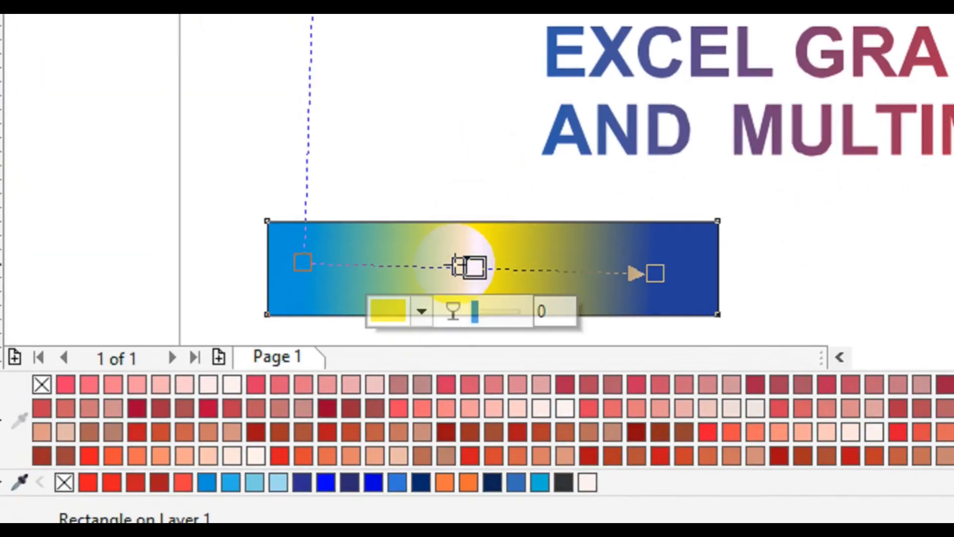
pyautogui.moveTo(455, 265); pyautogui.dragTo(454, 265)
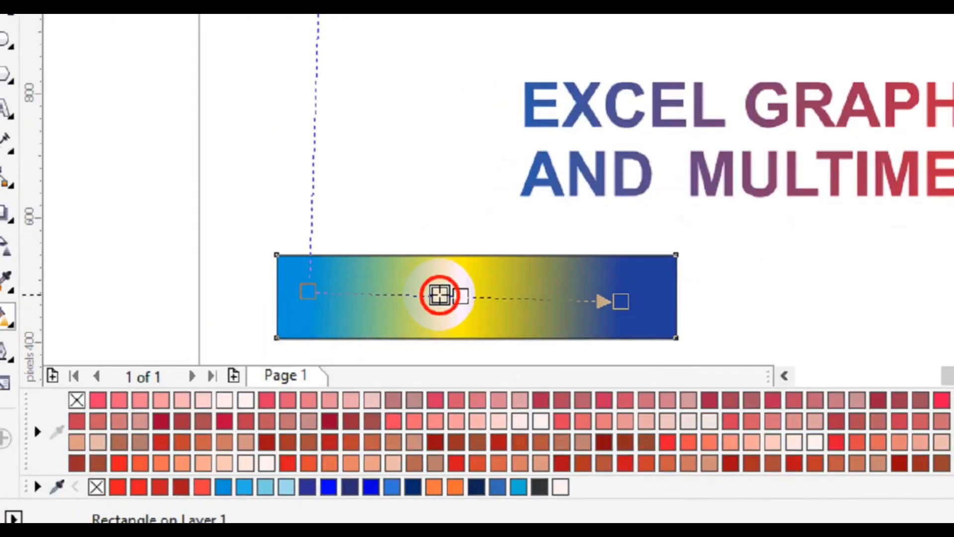
pyautogui.doubleClick(307, 384)
pyautogui.click(458, 283)
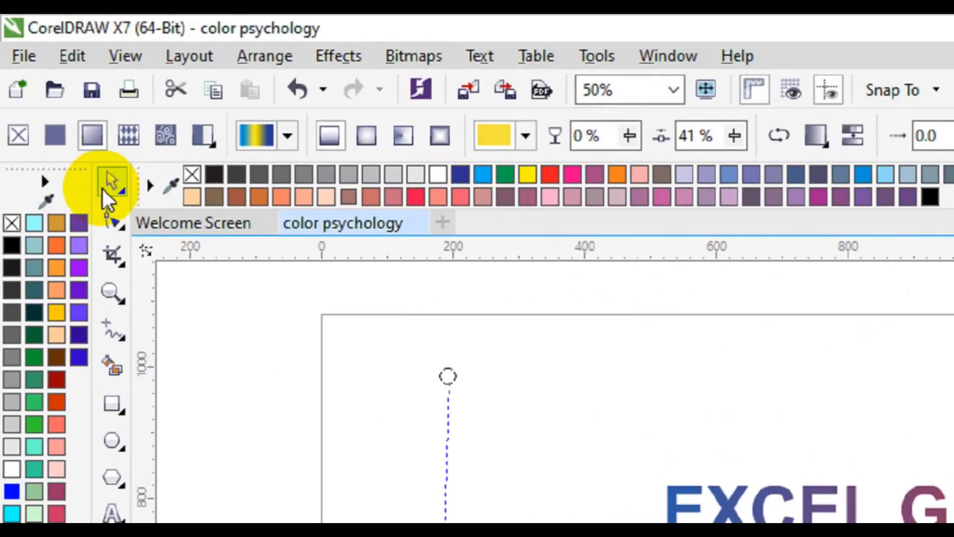
pyautogui.click(100, 179)
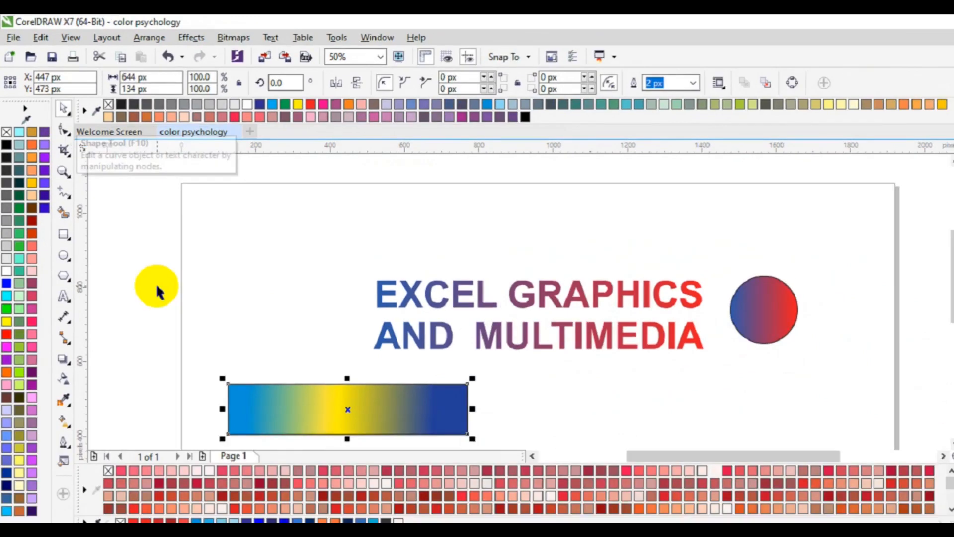
pyautogui.click(376, 409)
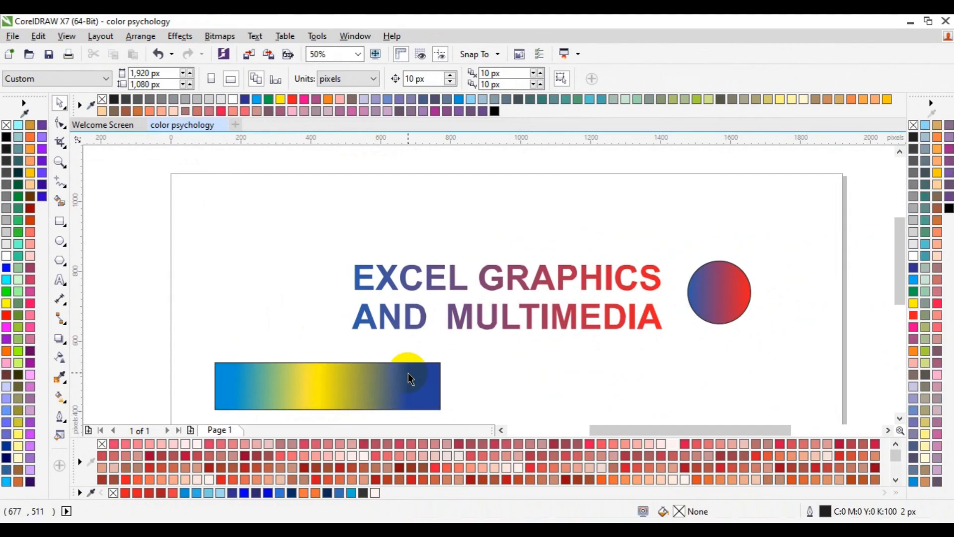
pyautogui.click(282, 390)
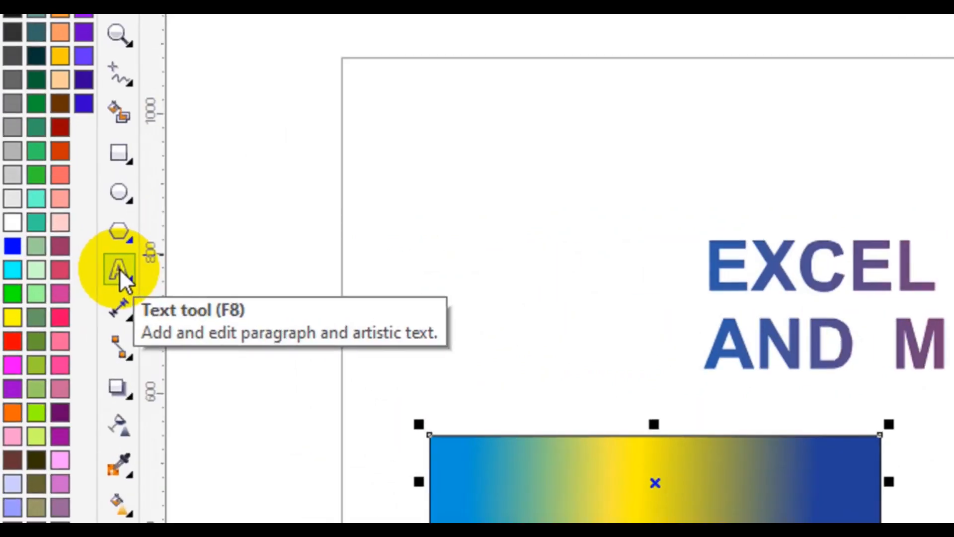
# Add the artistic text "TYPOGRAPHIC" in Arial 24 pt just below the word "MULTIMEDIA"
pyautogui.click(120, 270)
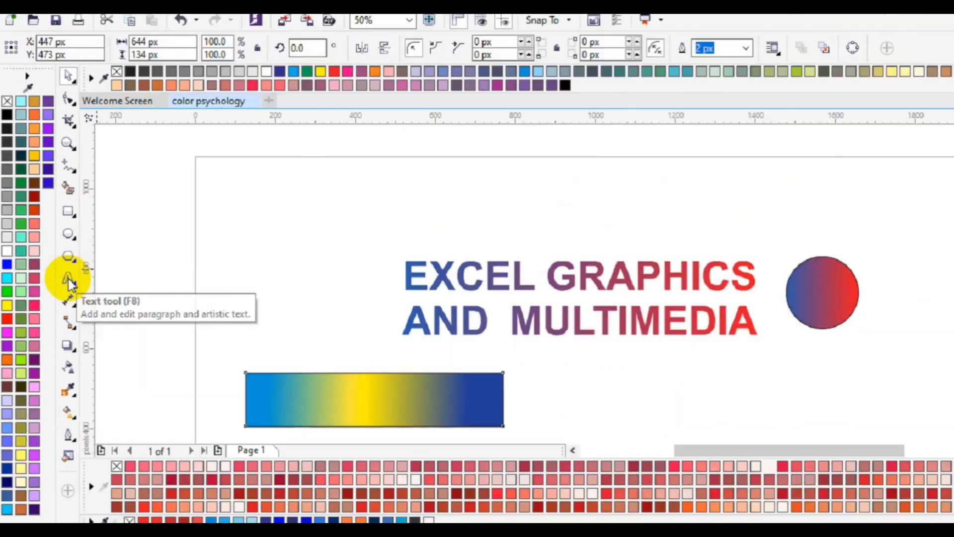
pyautogui.click(69, 282)
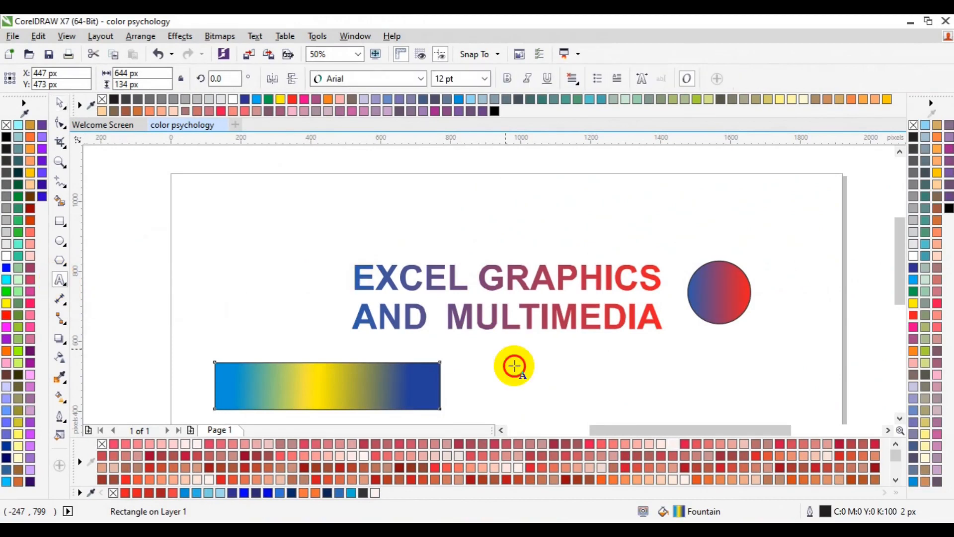
pyautogui.click(514, 366)
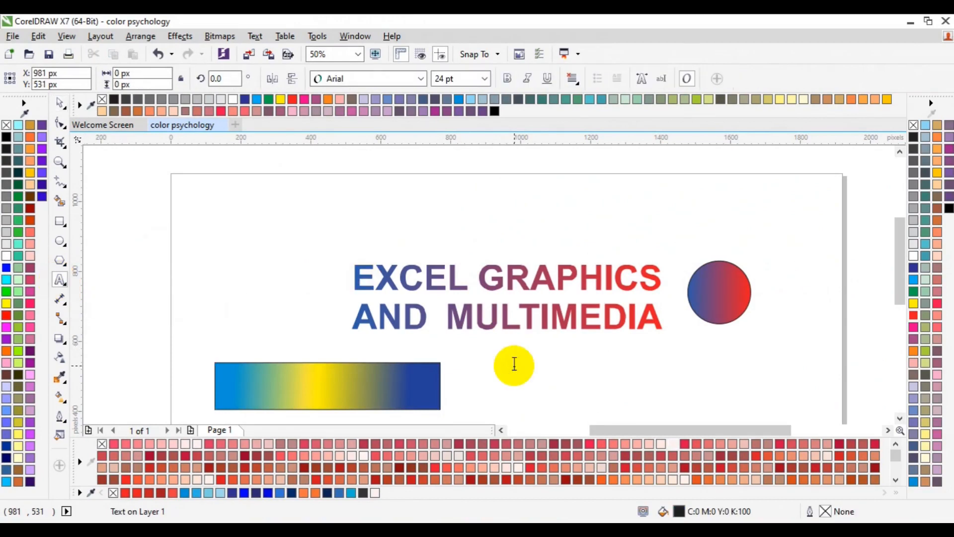
pyautogui.write('TYPO')
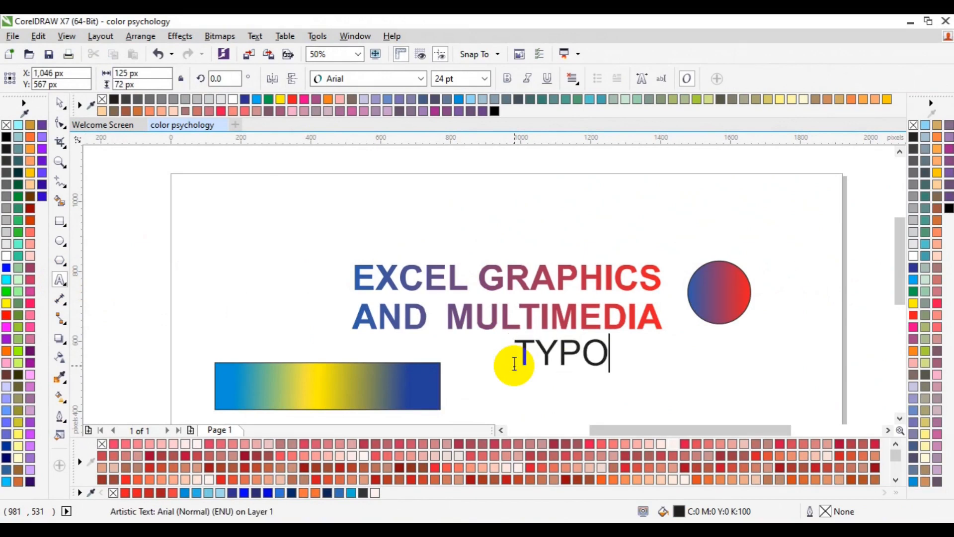
pyautogui.write('GRAP')
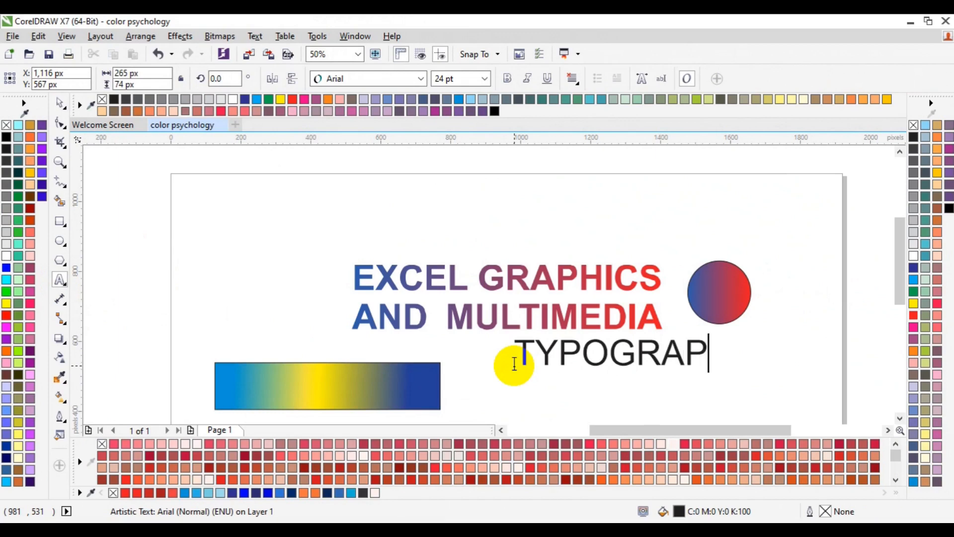
pyautogui.write('HIC')
pyautogui.press('Escape')
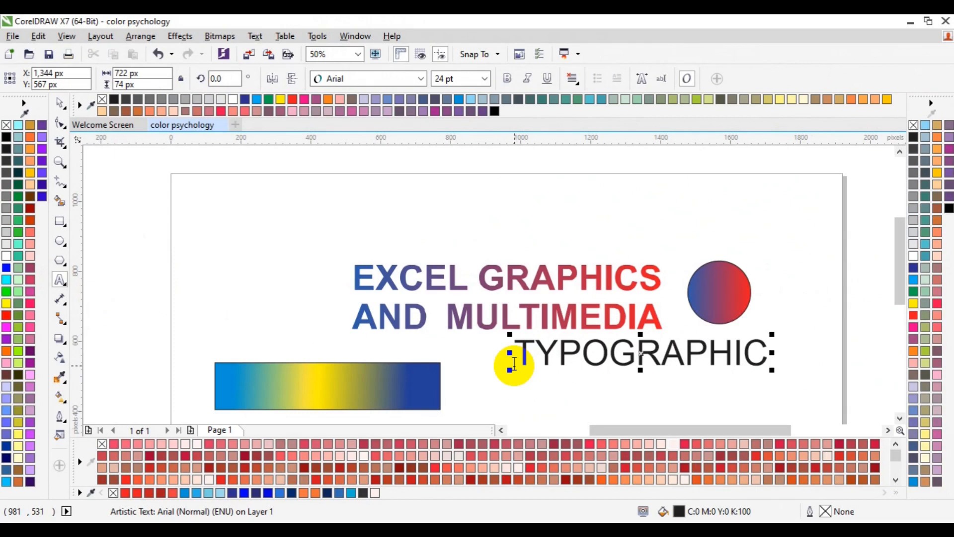
# Make the "TYPOGRAPHIC" text bold and move it beside the rectangle, to about X 1,300 px, Y 475 px
pyautogui.doubleClick(514, 363)
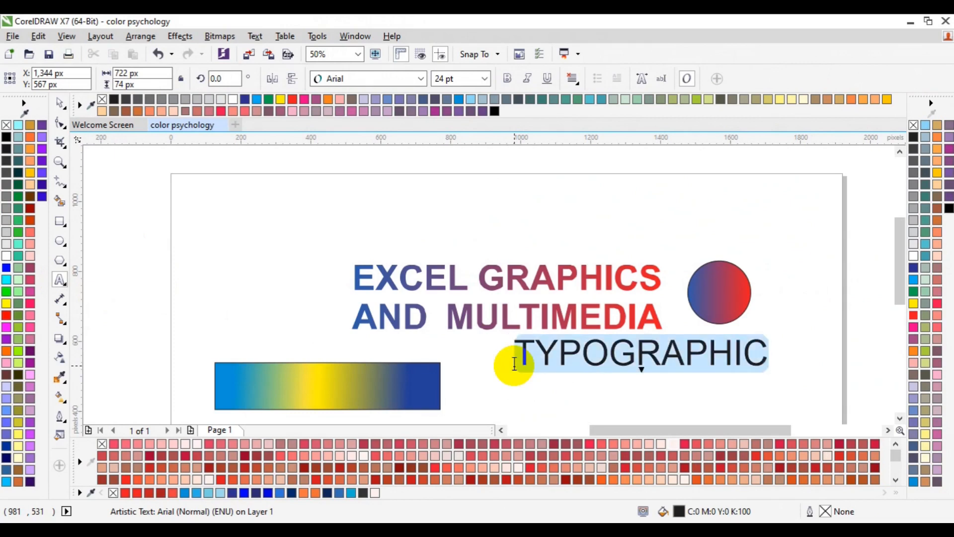
pyautogui.click(509, 81)
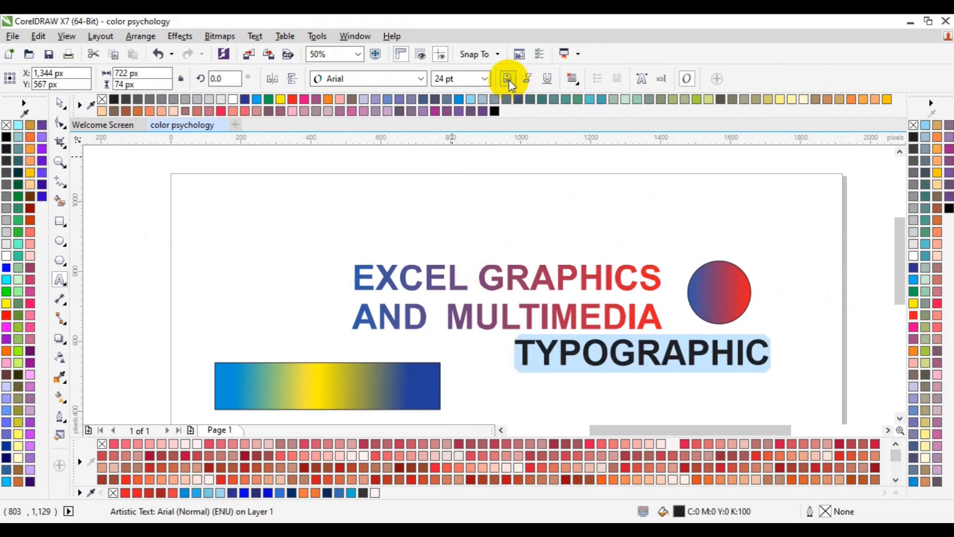
pyautogui.click(58, 105)
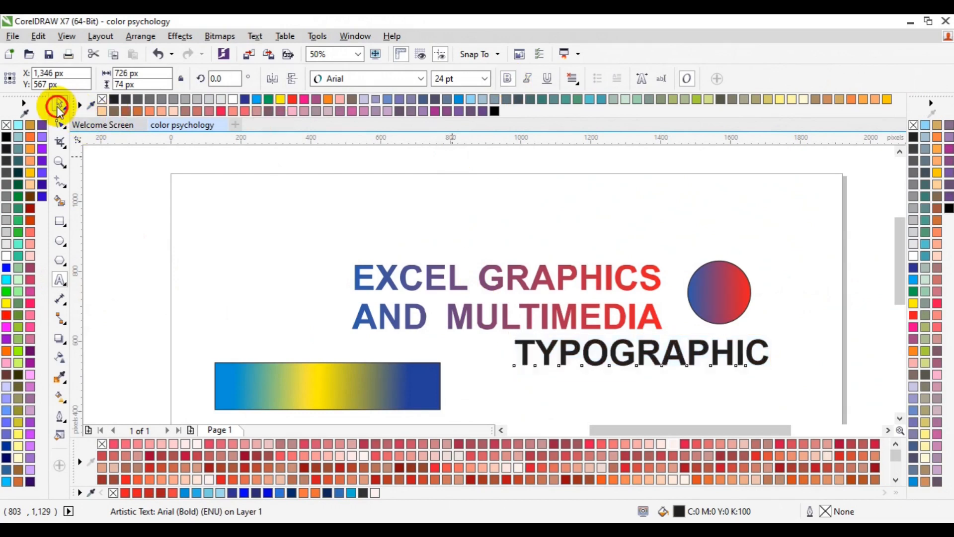
pyautogui.moveTo(642, 352); pyautogui.dragTo(636, 385)
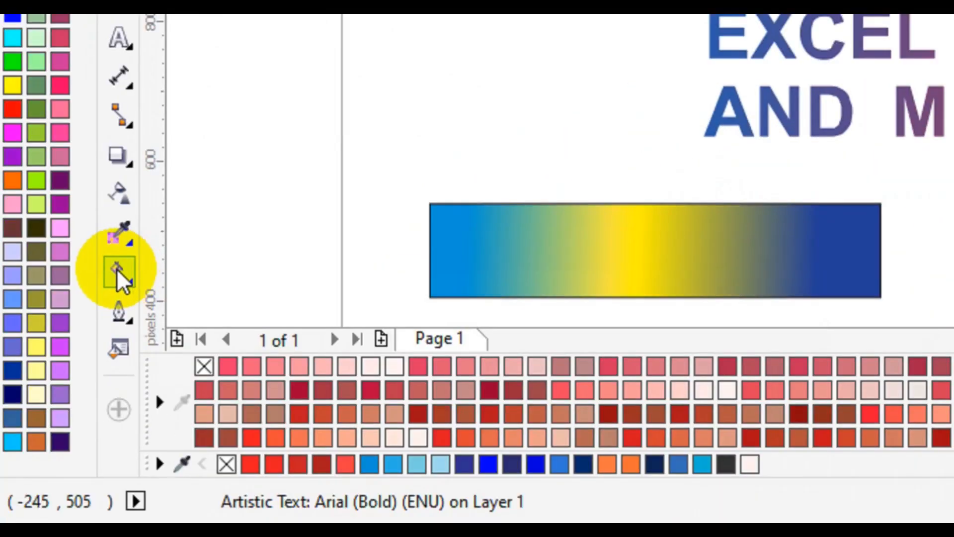
# Copy the rectangle's blue-yellow-blue gradient fill onto the "TYPOGRAPHIC" text and deselect it
pyautogui.click(119, 273)
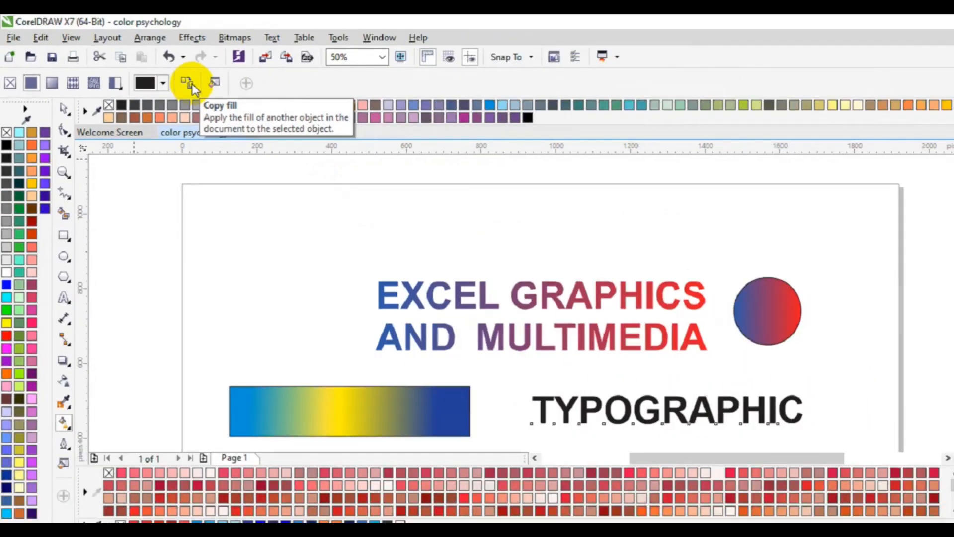
pyautogui.click(189, 85)
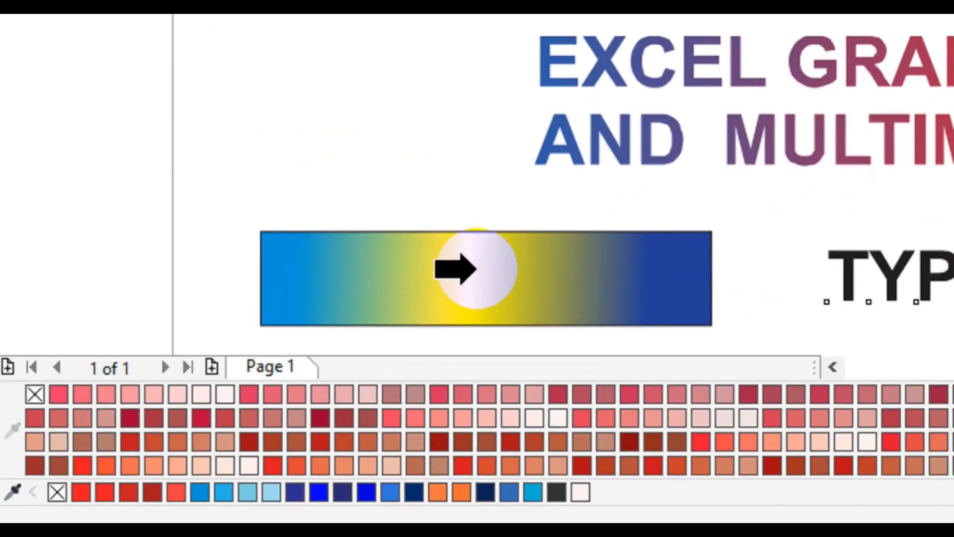
pyautogui.click(475, 268)
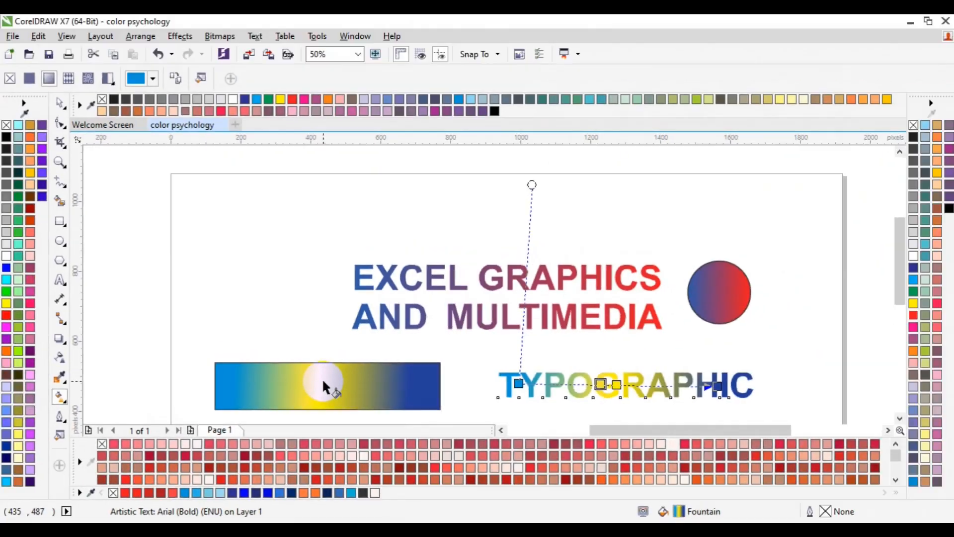
pyautogui.click(60, 104)
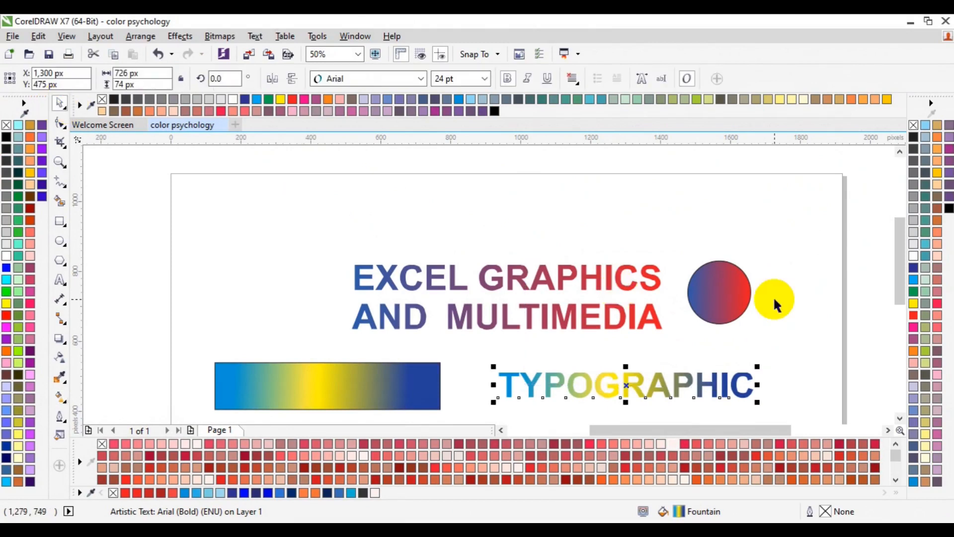
pyautogui.click(801, 306)
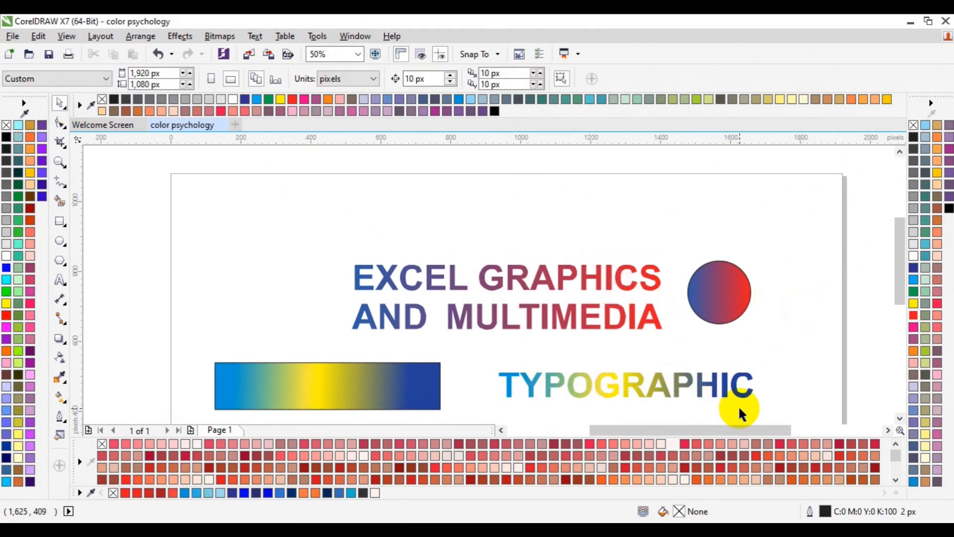